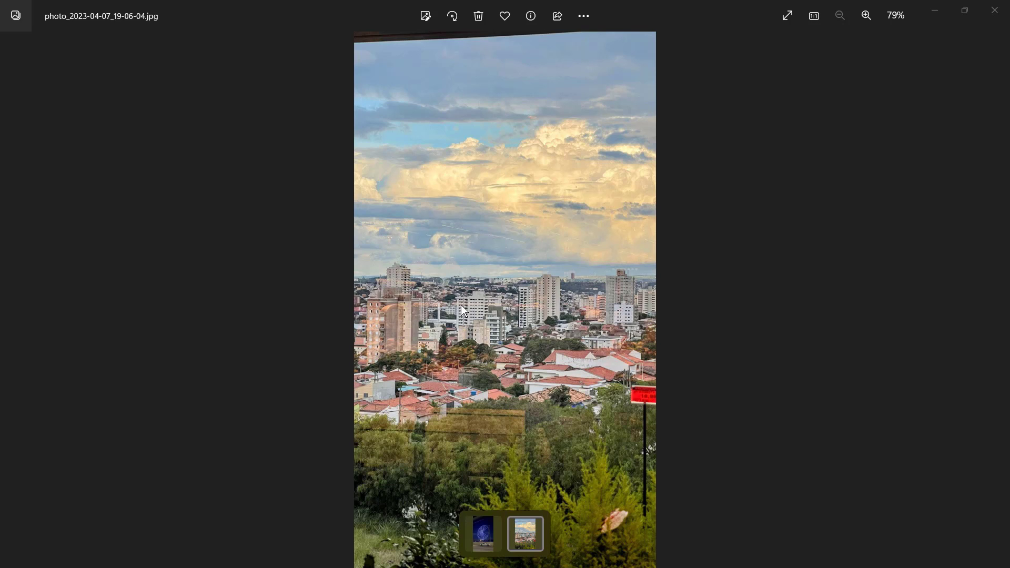
Zoom into the cityscape photo and pan across the rooftops, tall buildings and sky
scroll(479, 314, "up", 5)
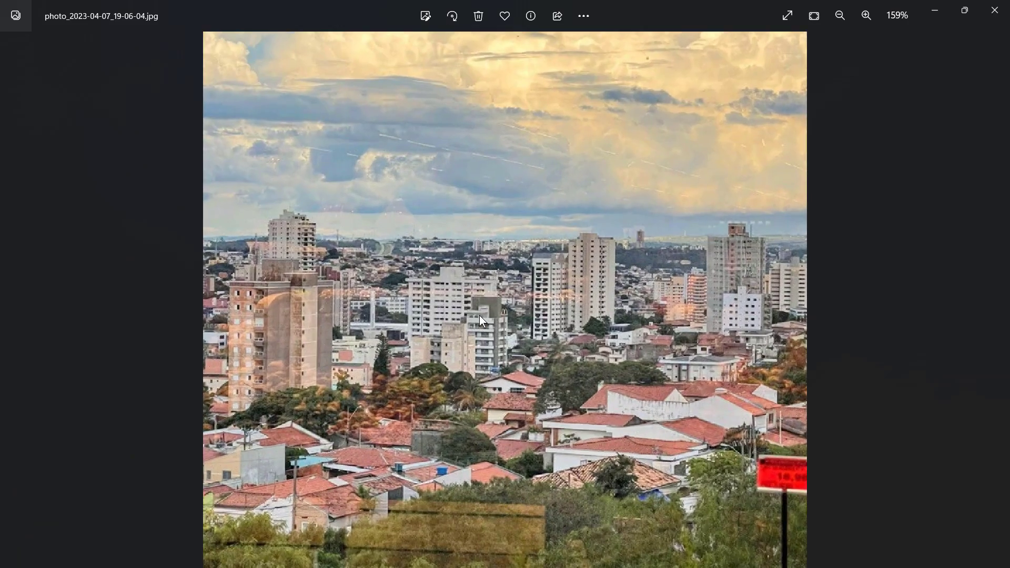
scroll(489, 338, "up", 6)
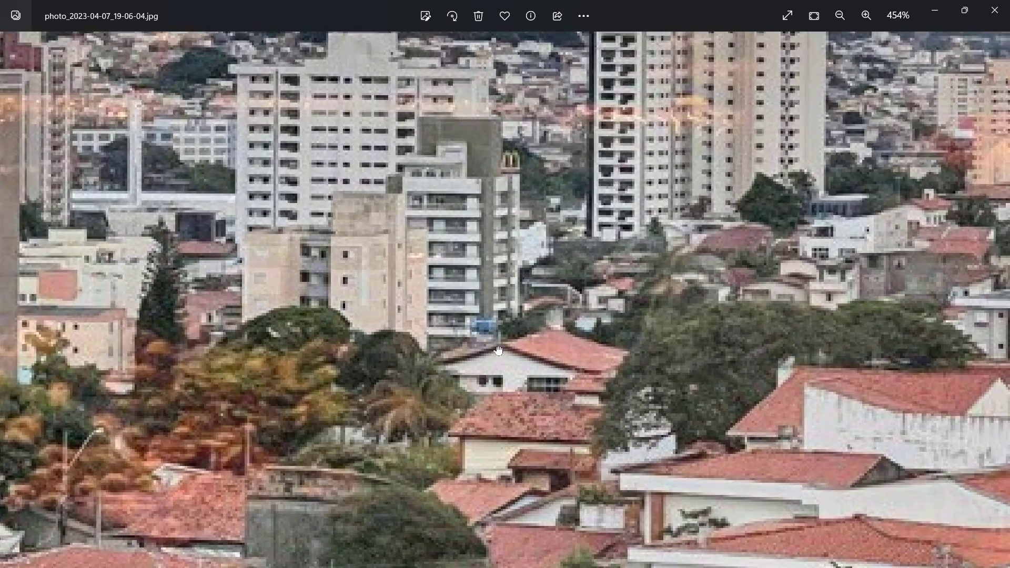
left_click_drag(499, 351, 388, 129)
scroll(535, 290, "down", 2)
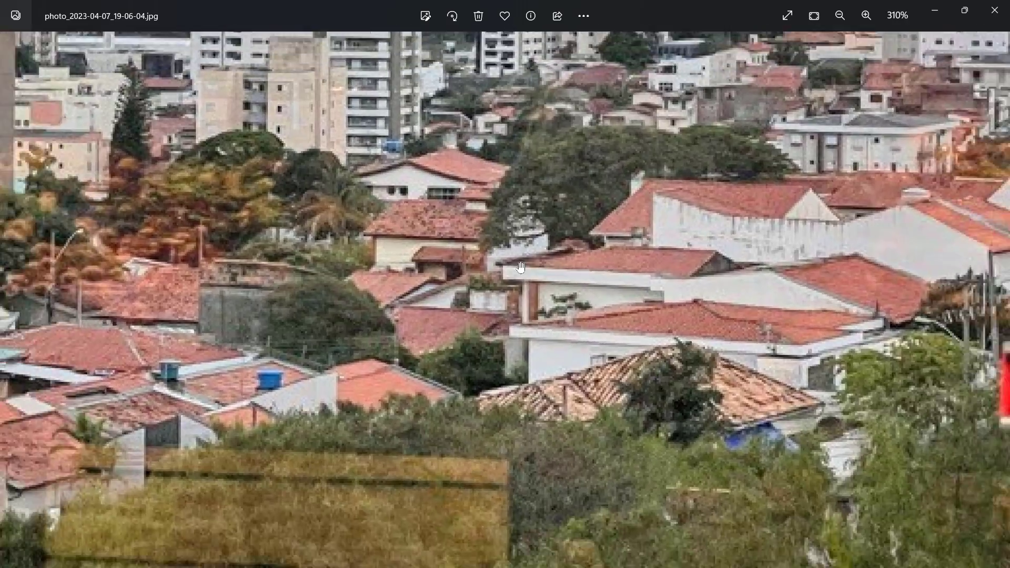
scroll(536, 291, "up", 1)
left_click_drag(536, 291, 595, 370)
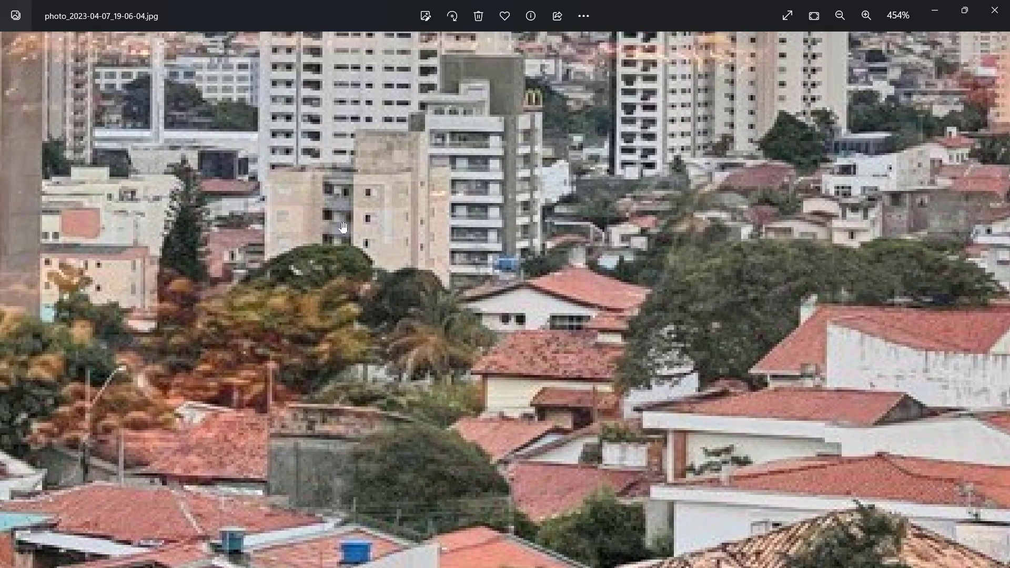
scroll(412, 310, "up", 1)
scroll(413, 310, "down", 2)
scroll(413, 311, "up", 1)
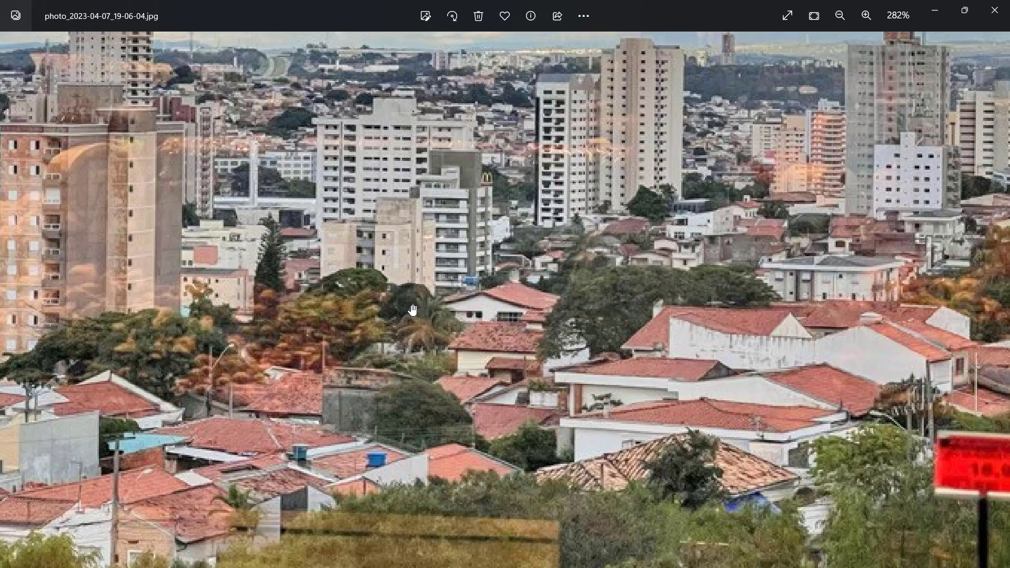
scroll(488, 269, "down", 5)
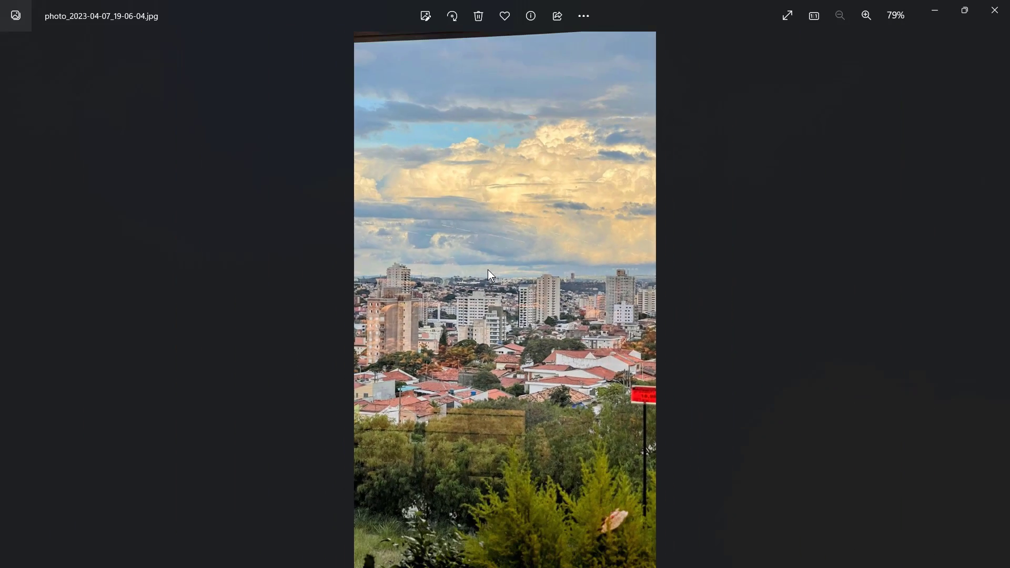
scroll(489, 273, "up", 3)
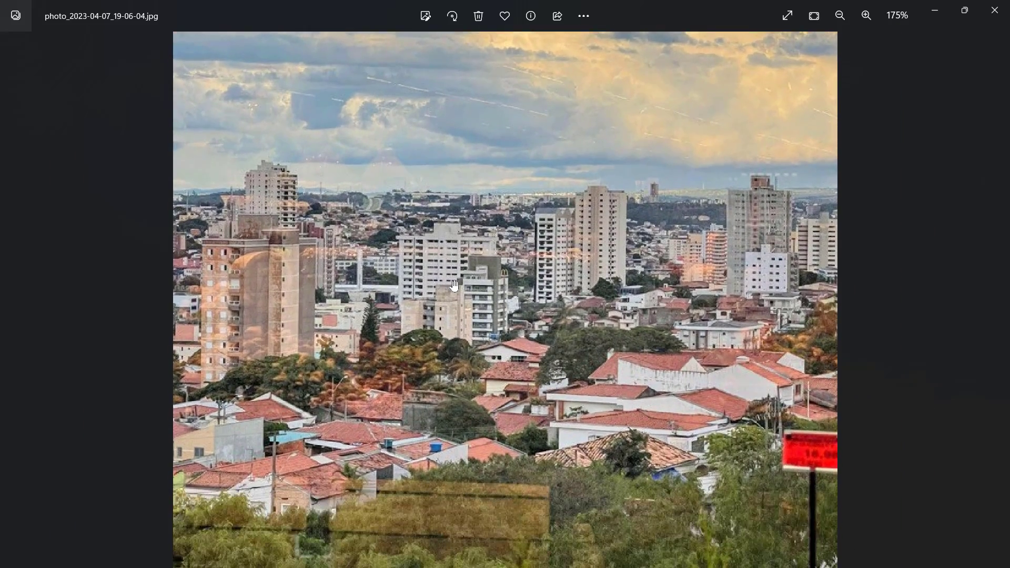
scroll(455, 286, "up", 2)
left_click_drag(455, 285, 467, 374)
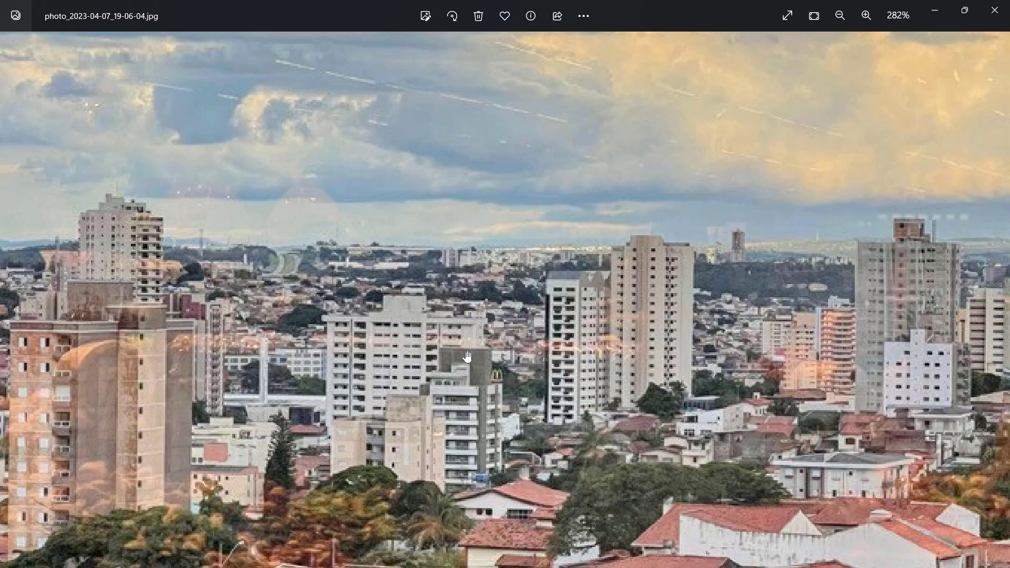
Fit the whole cityscape photo back into view, then briefly zoom in and out again
double_click(513, 289)
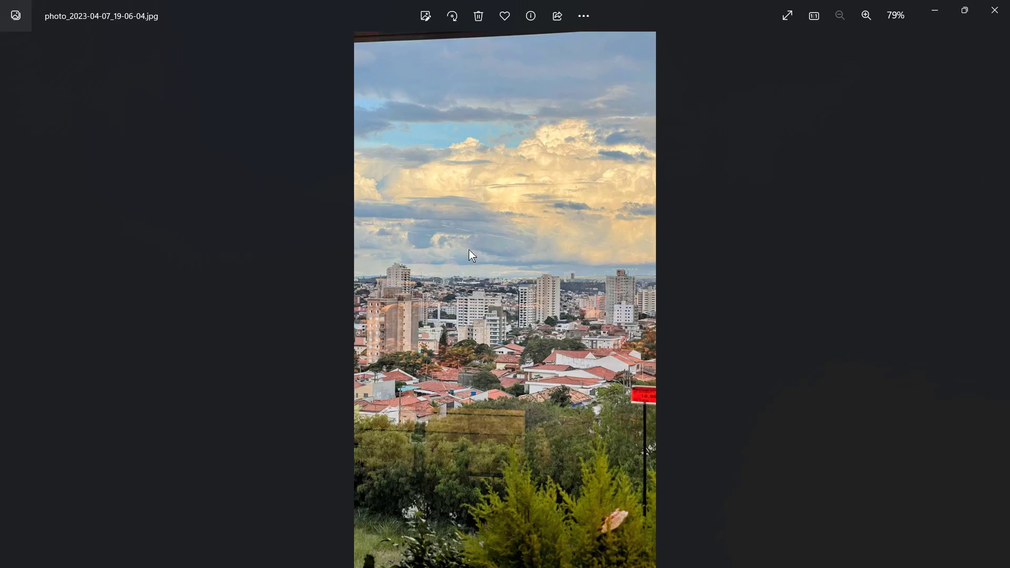
scroll(437, 361, "up", 2)
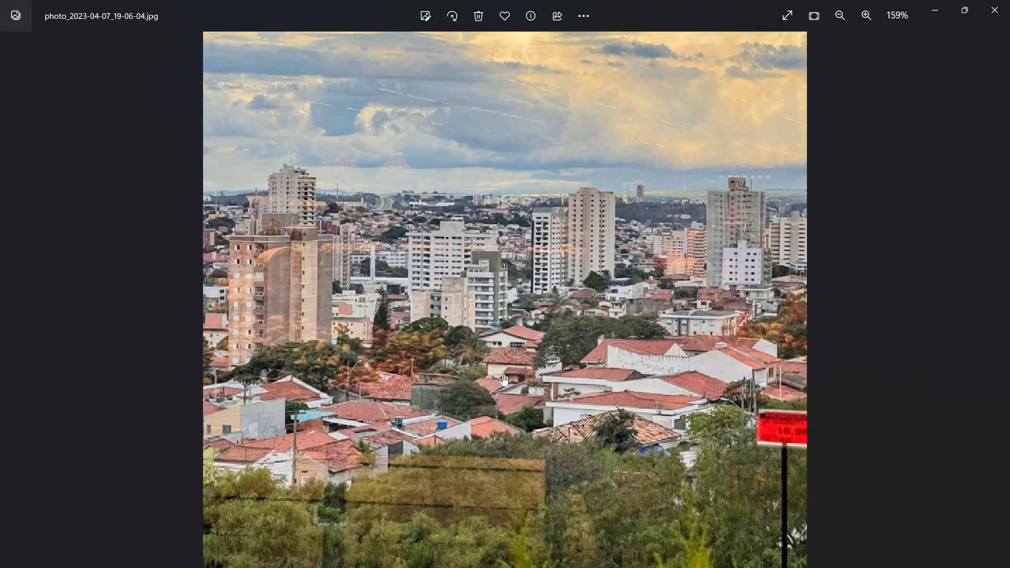
scroll(505, 374, "up", 2)
scroll(504, 374, "up", 2)
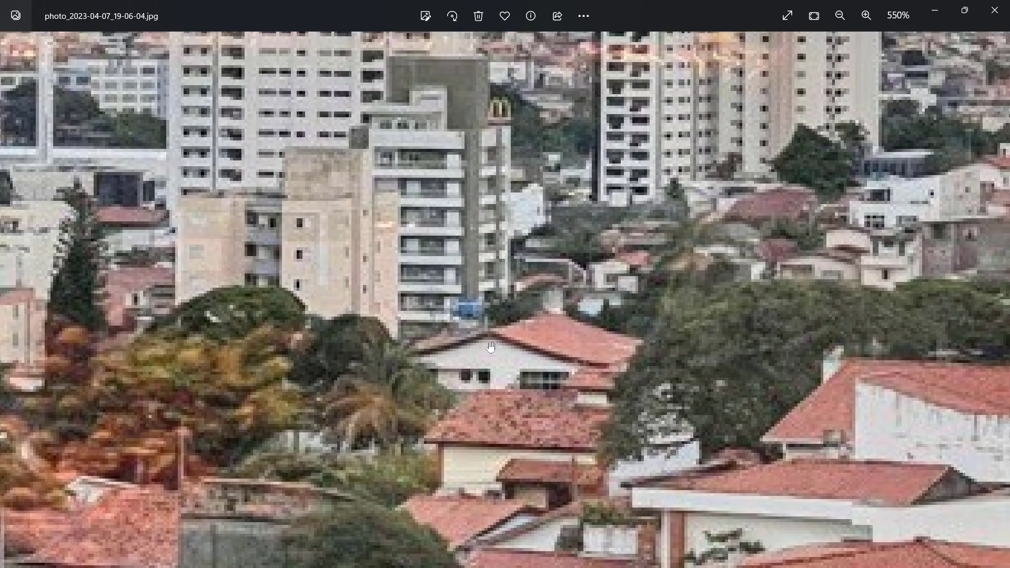
scroll(489, 346, "down", 2)
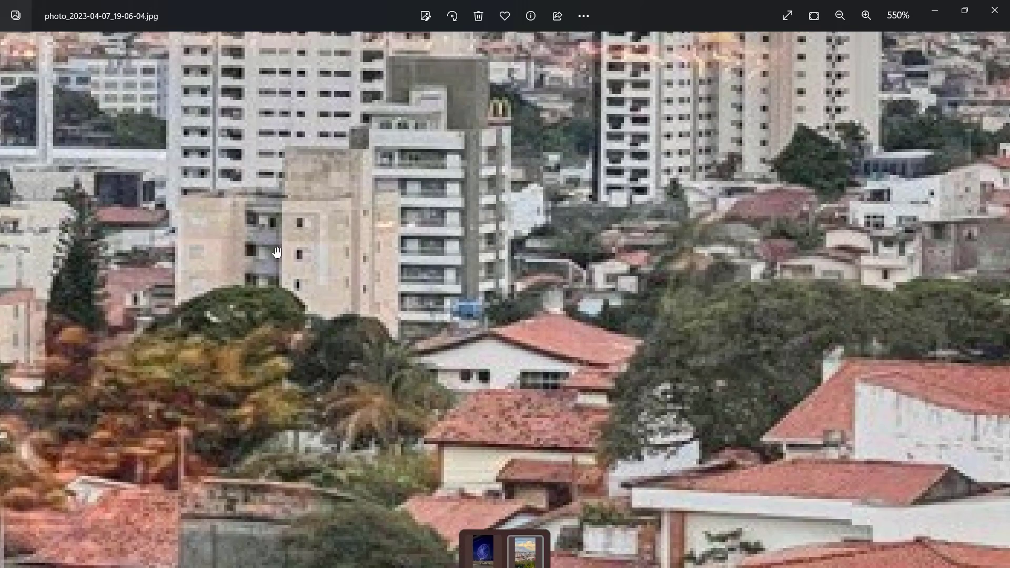
scroll(311, 267, "down", 6)
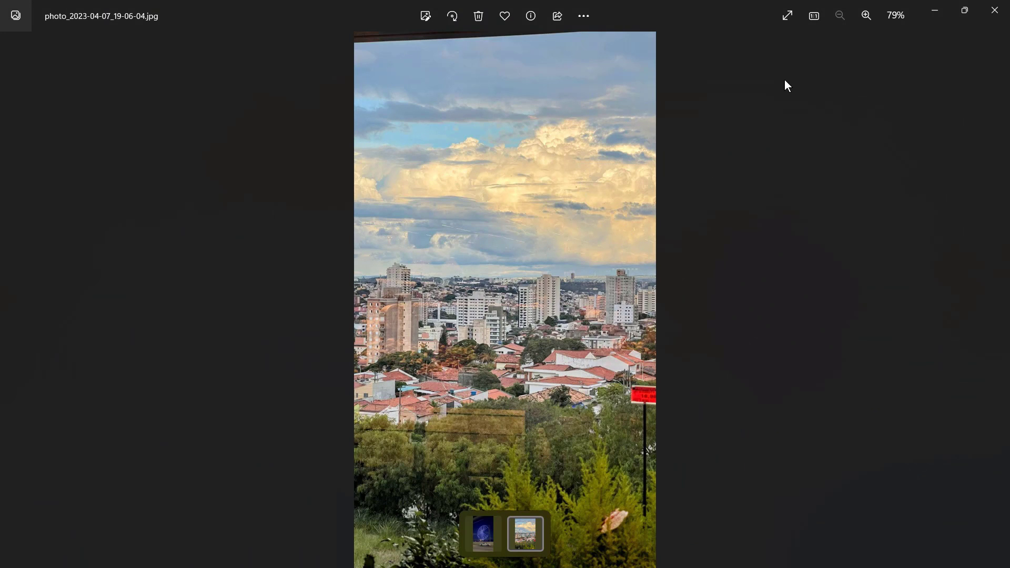
Close the photo viewer and move the folder window aside to reveal Google
left_click(992, 15)
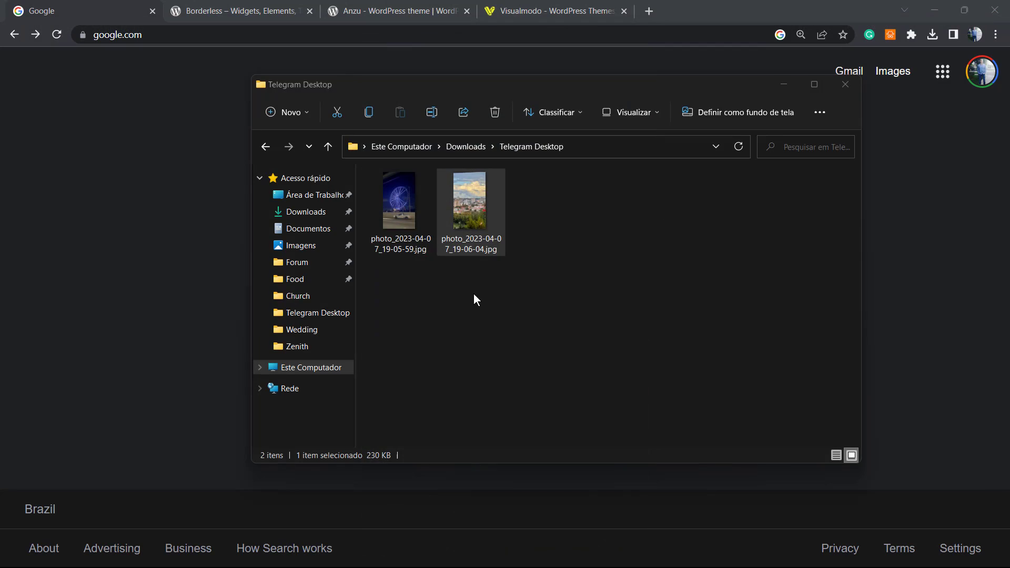
left_click(96, 298)
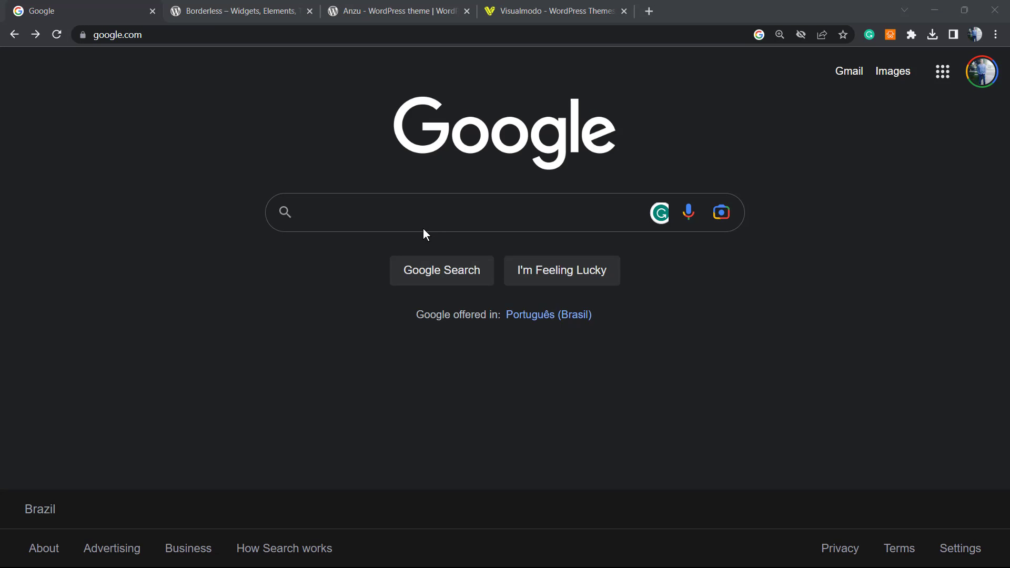
Search Google for 'upscale media'
left_click(384, 223)
type("upscale media")
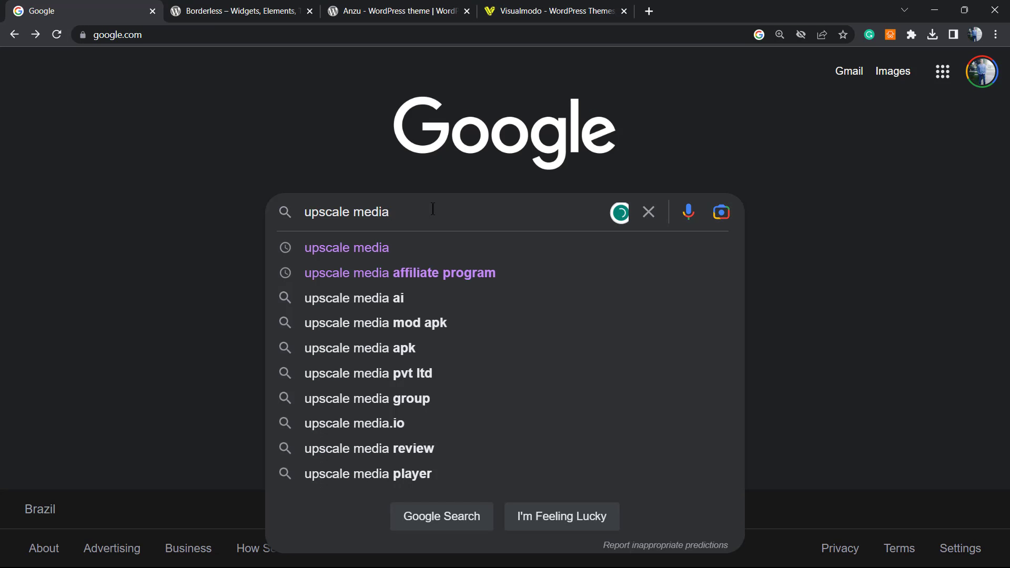
key("Return")
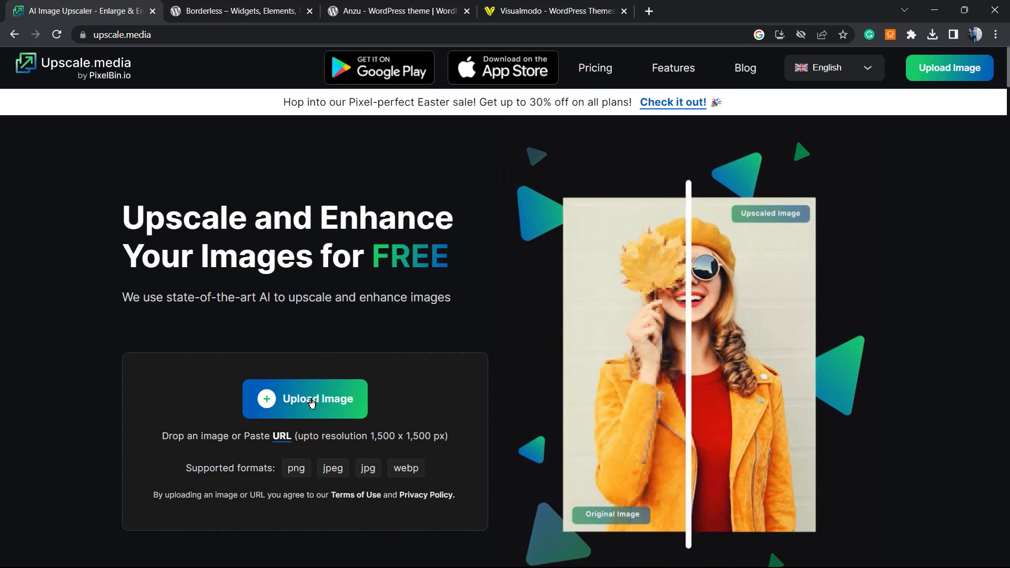
Upload photo_2023-04-07_19-06-04.jpg from the Telegram Desktop folder to Upscale.media
left_click(312, 402)
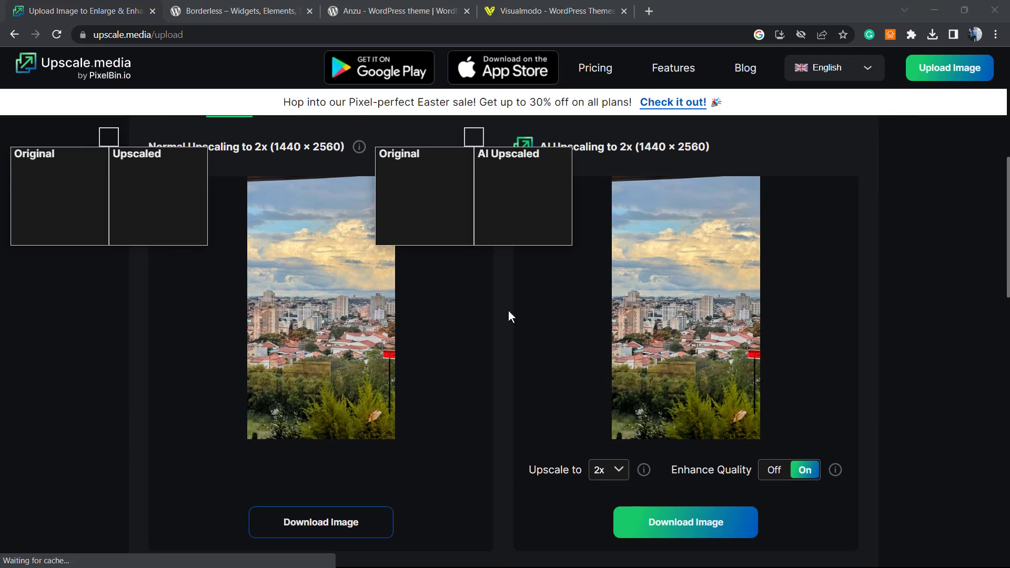
left_click(519, 273)
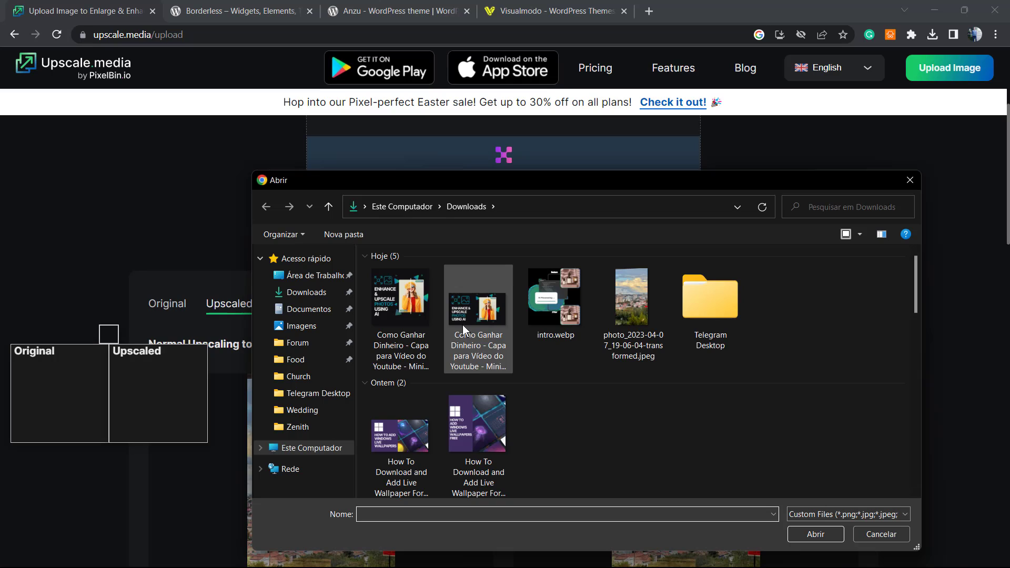
double_click(705, 310)
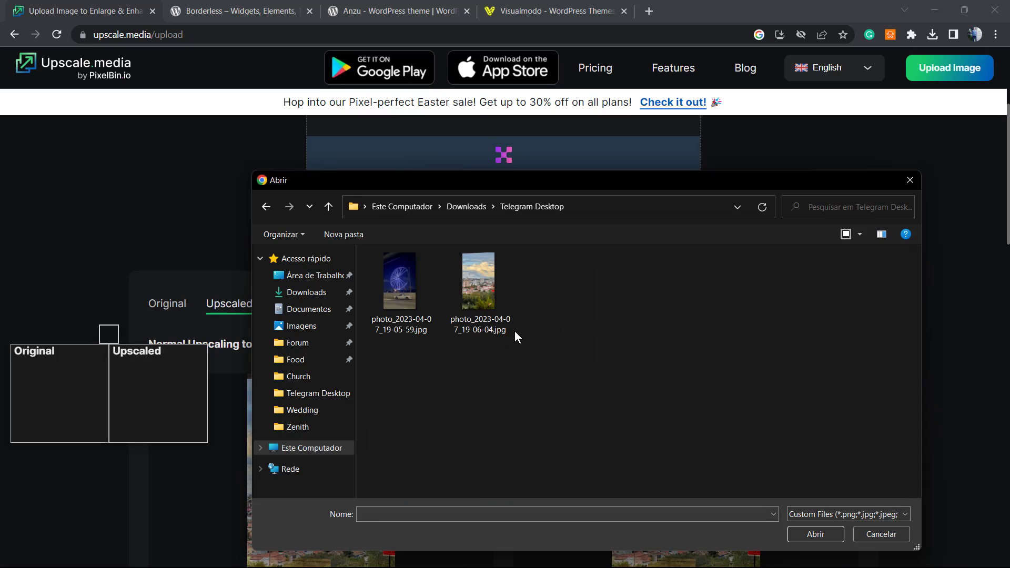
left_click(472, 295)
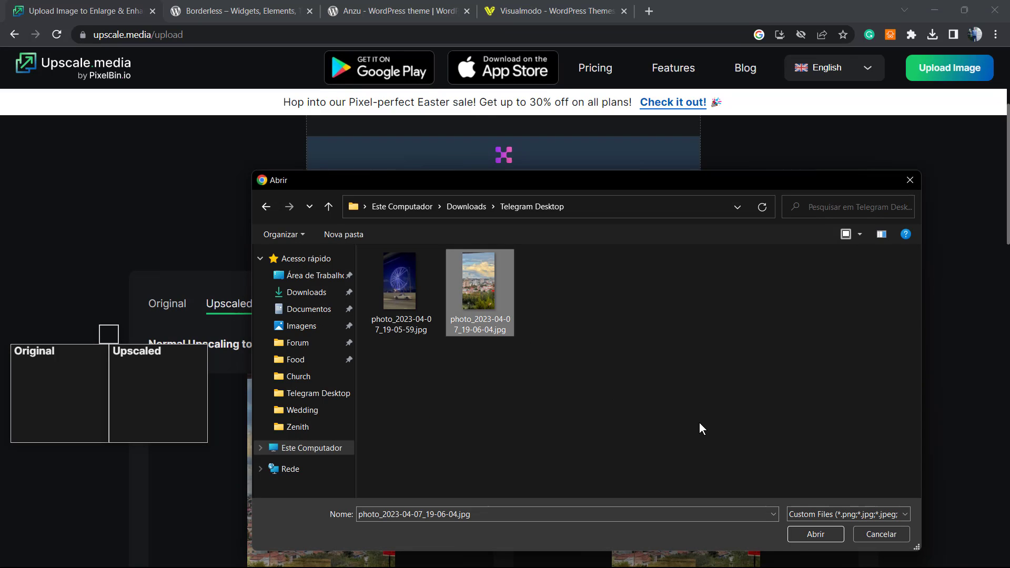
left_click(815, 534)
scroll(515, 288, "down", 4)
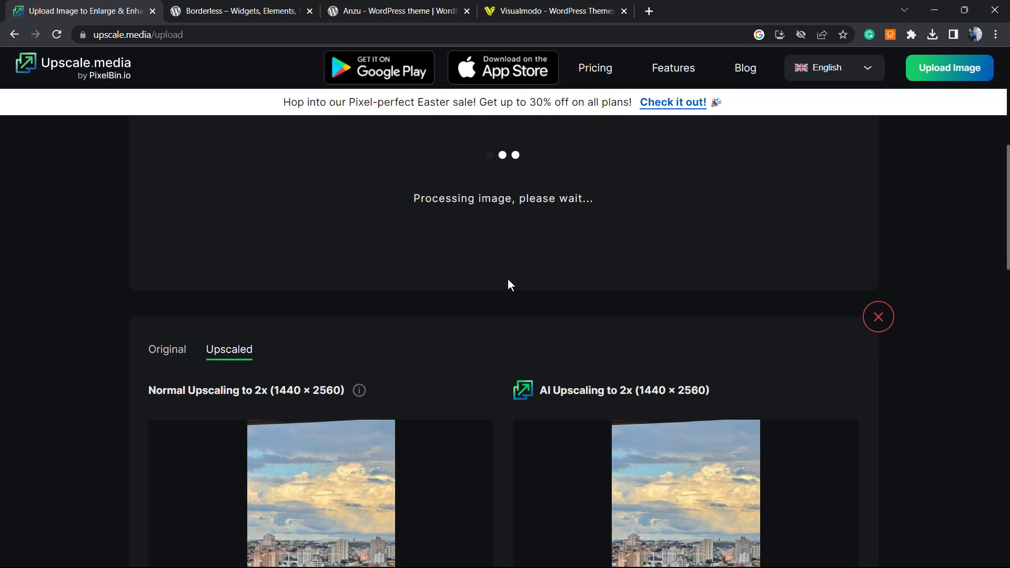
Check the Enhance Quality setting on the cityscape's 2x result
scroll(507, 278, "up", 4)
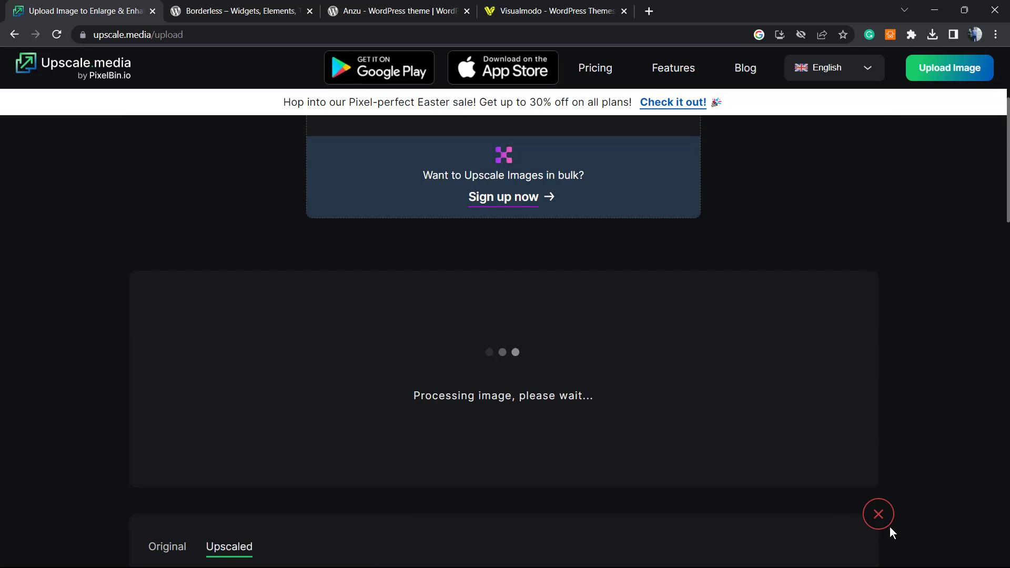
scroll(684, 400, "down", 4)
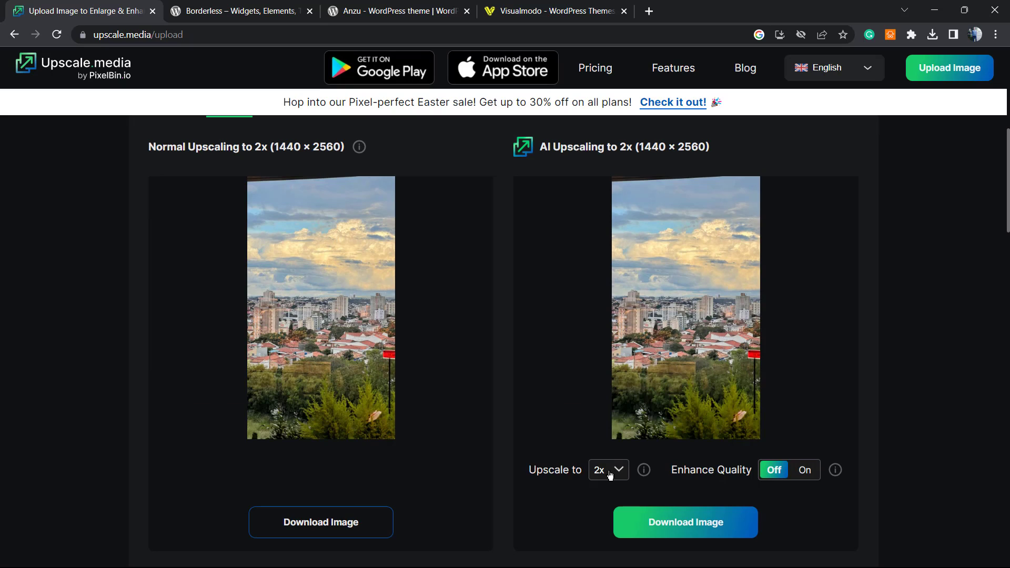
scroll(731, 496, "down", 1)
triple_click(673, 399)
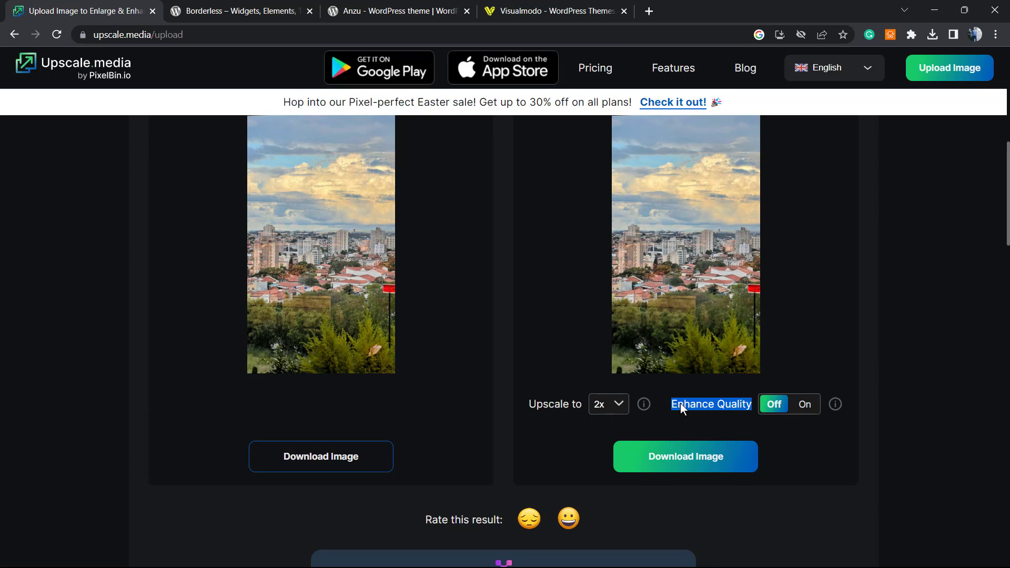
Review the 1x/2x/4x options in the Upscale to dropdown
left_click(619, 406)
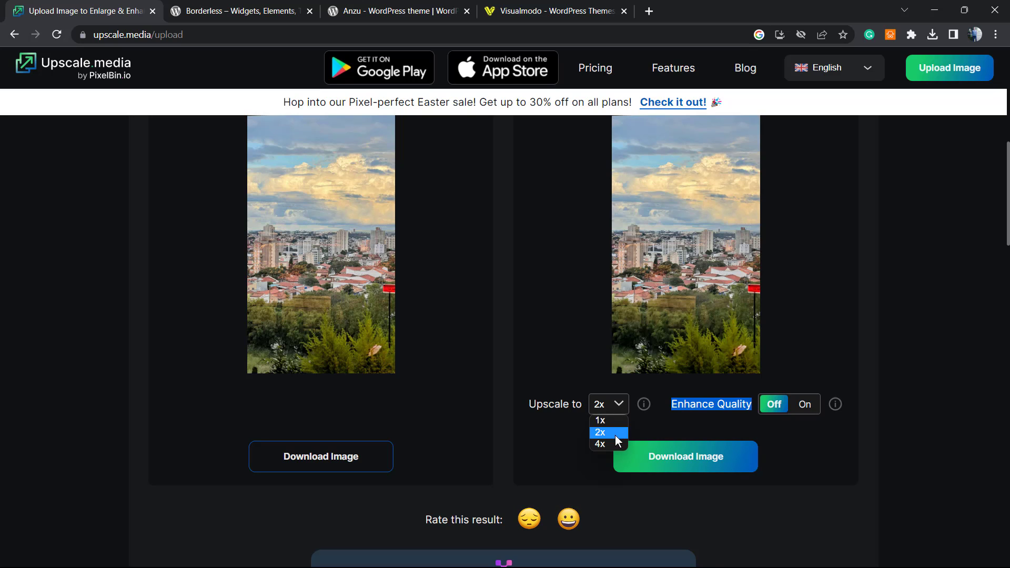
left_click(604, 444)
scroll(579, 367, "down", 1)
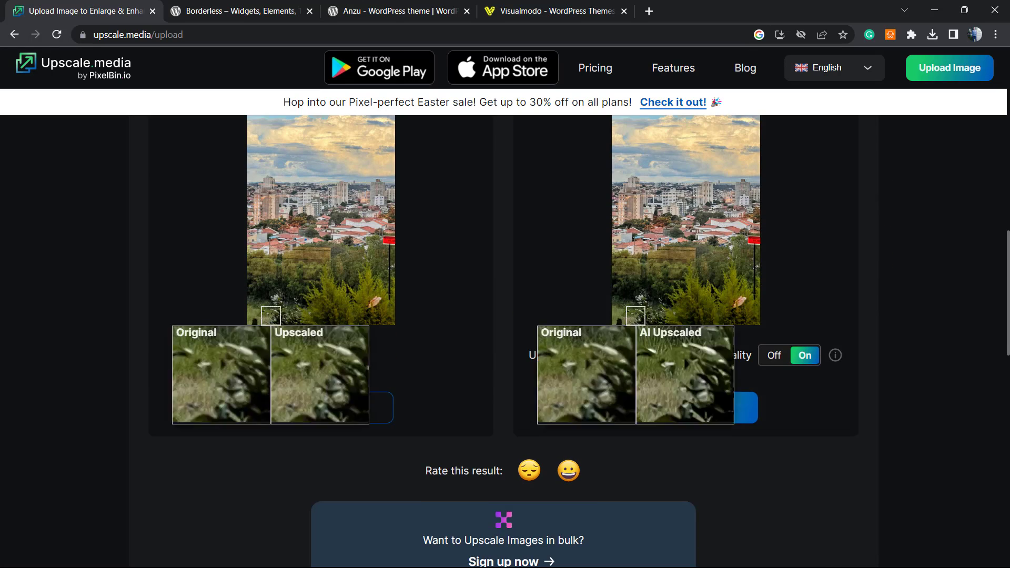
left_click(604, 355)
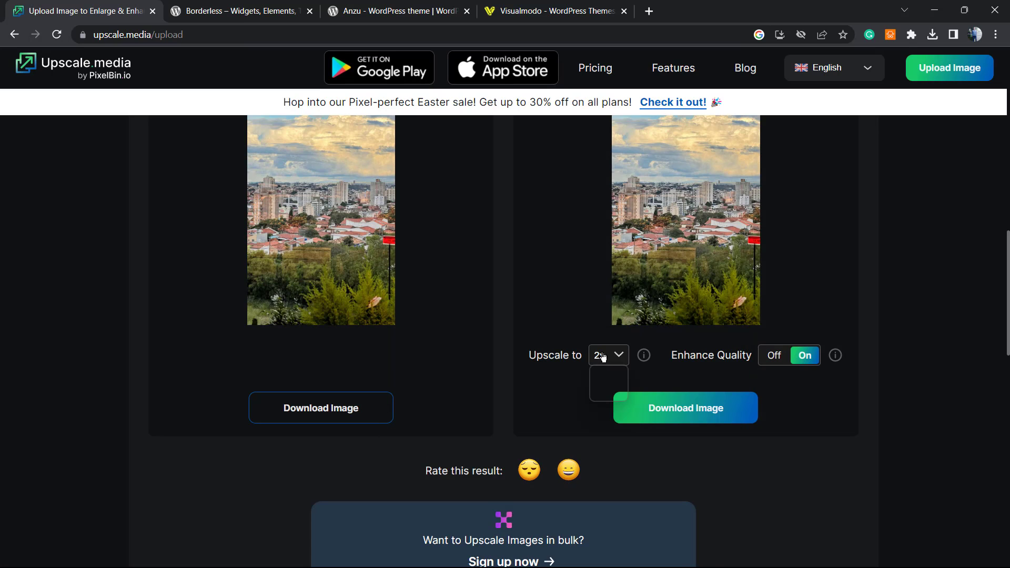
left_click(609, 384)
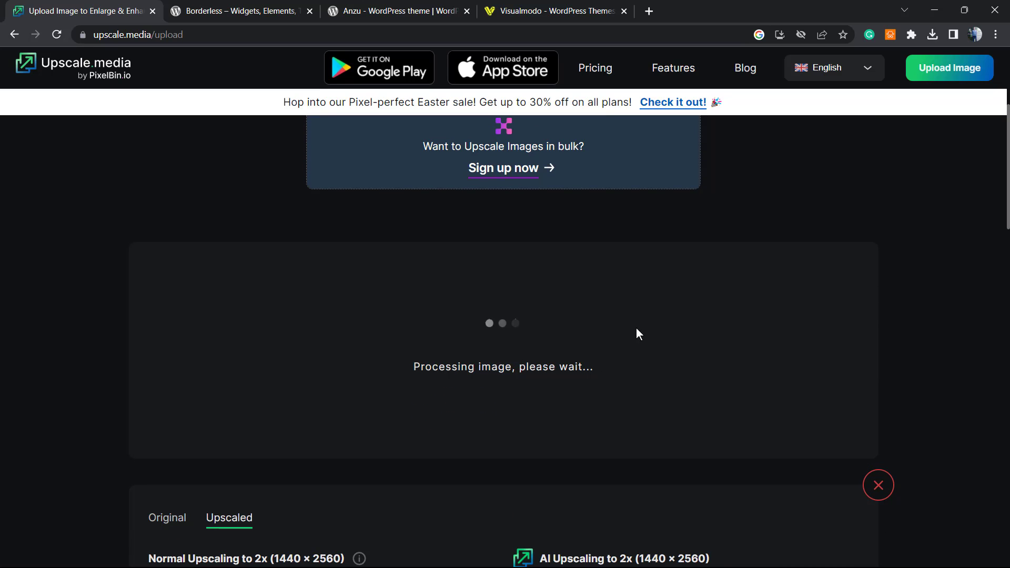
Switch the cityscape's upscale factor to 4x
scroll(527, 266, "down", 5)
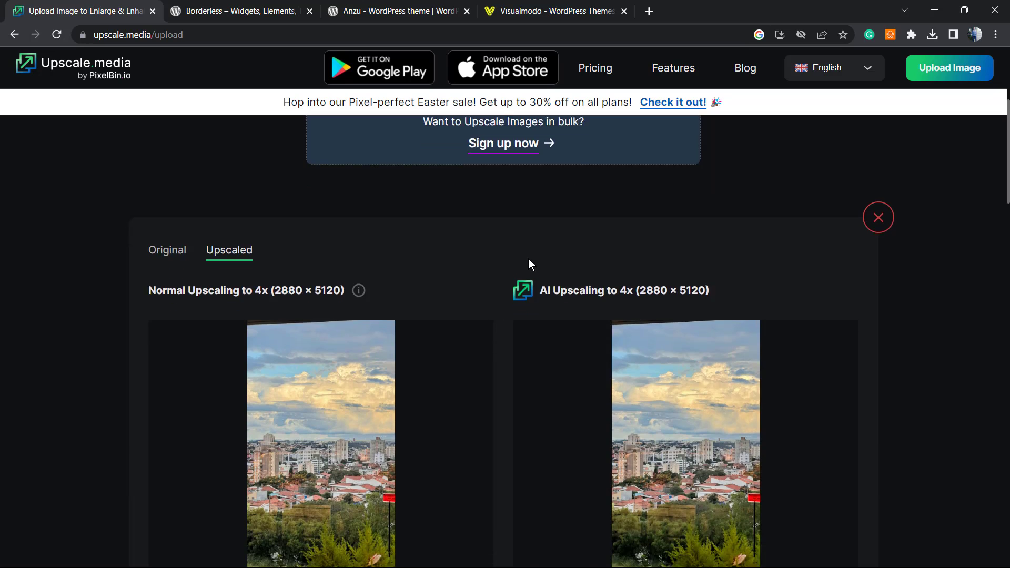
left_click(603, 384)
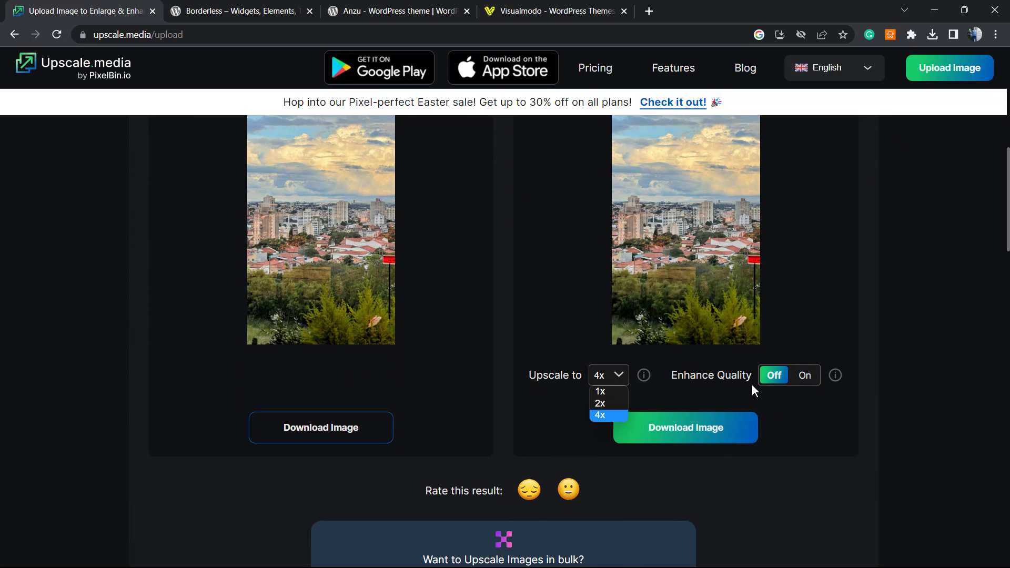
key("Up")
key("Return")
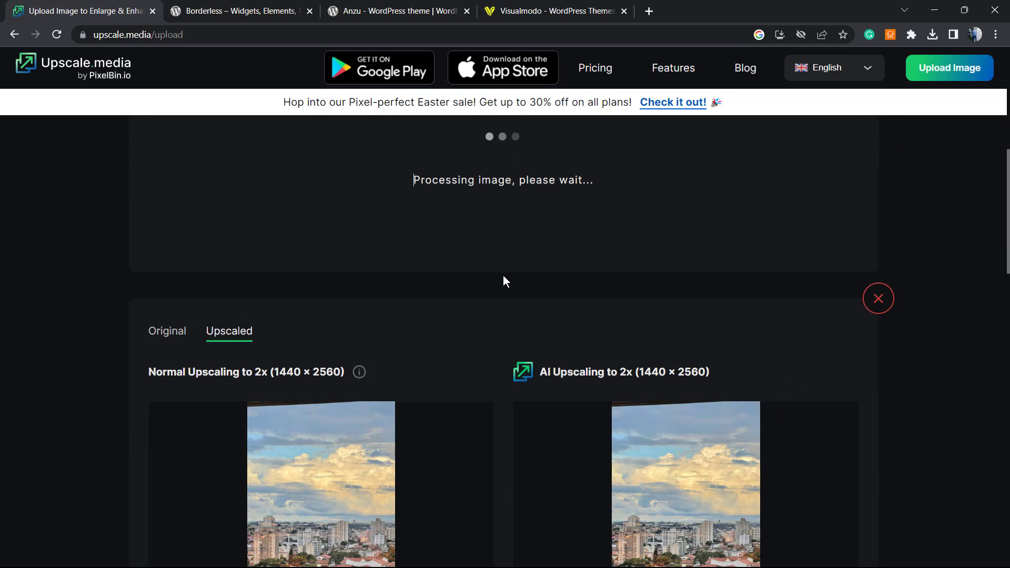
Dismiss the outdated result and view the finished 4x (2880 × 5120) previews
scroll(504, 302, "up", 5)
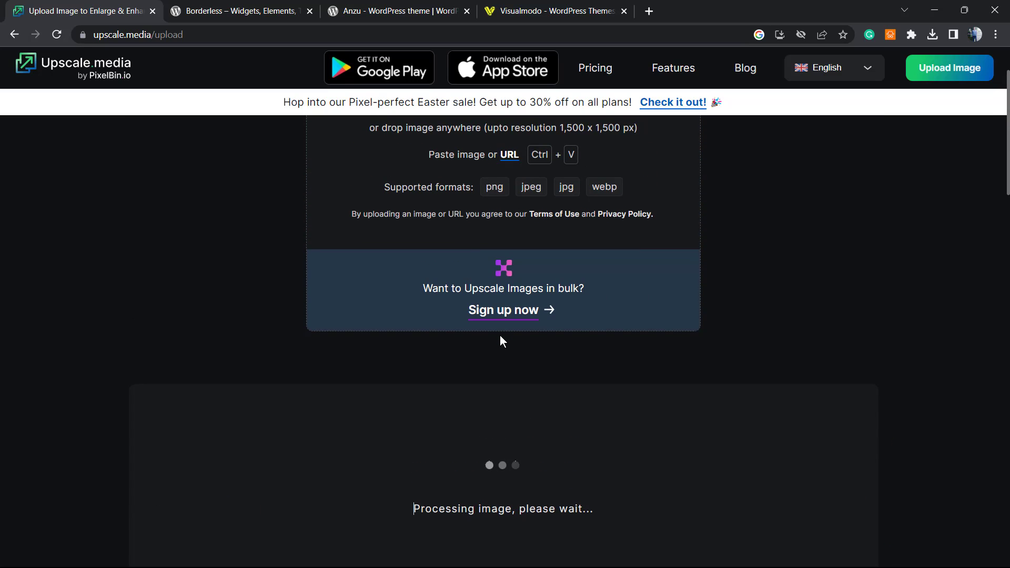
scroll(501, 340, "down", 1)
scroll(638, 417, "down", 2)
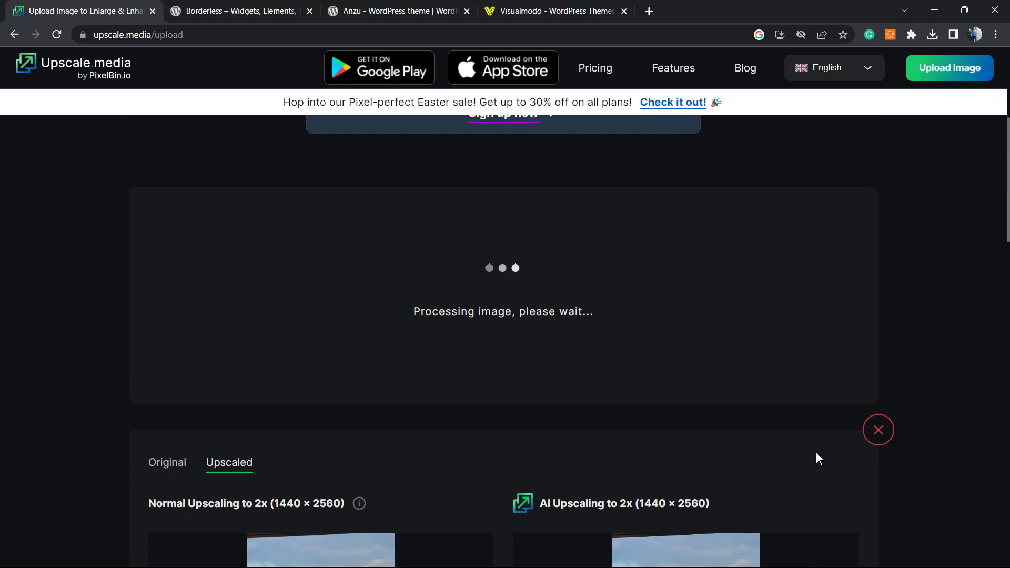
left_click(877, 435)
scroll(496, 433, "up", 2)
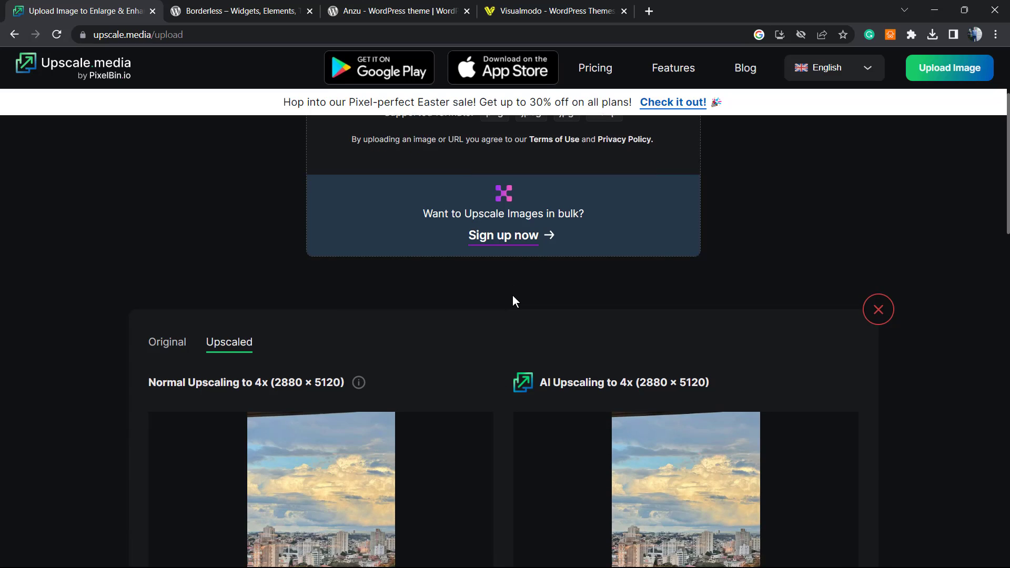
scroll(513, 301, "down", 4)
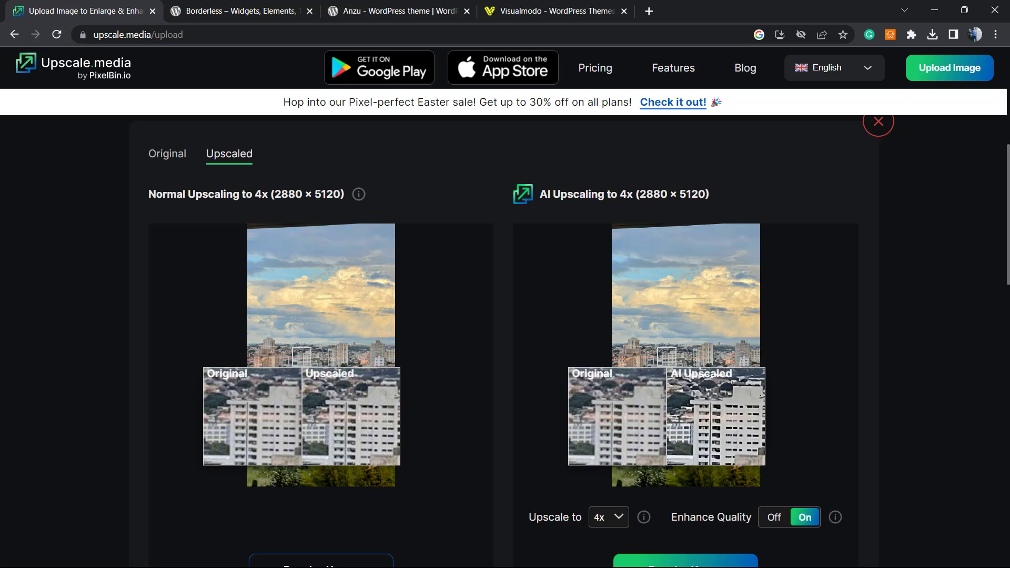
scroll(896, 325, "down", 3)
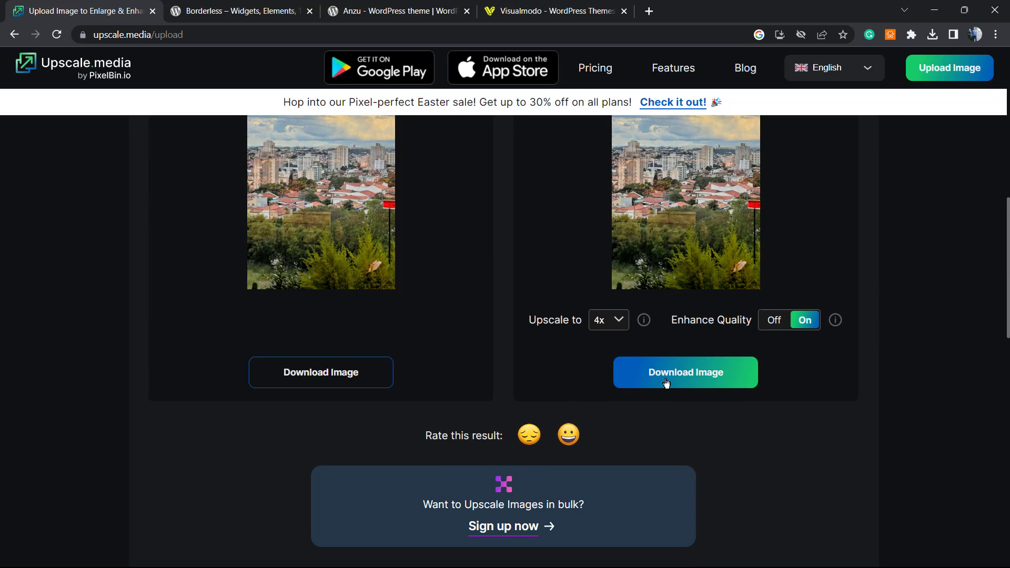
Download the enhanced 4x cityscape JPEG, then dismiss the downloads panel and sign-up promotion
left_click(668, 382)
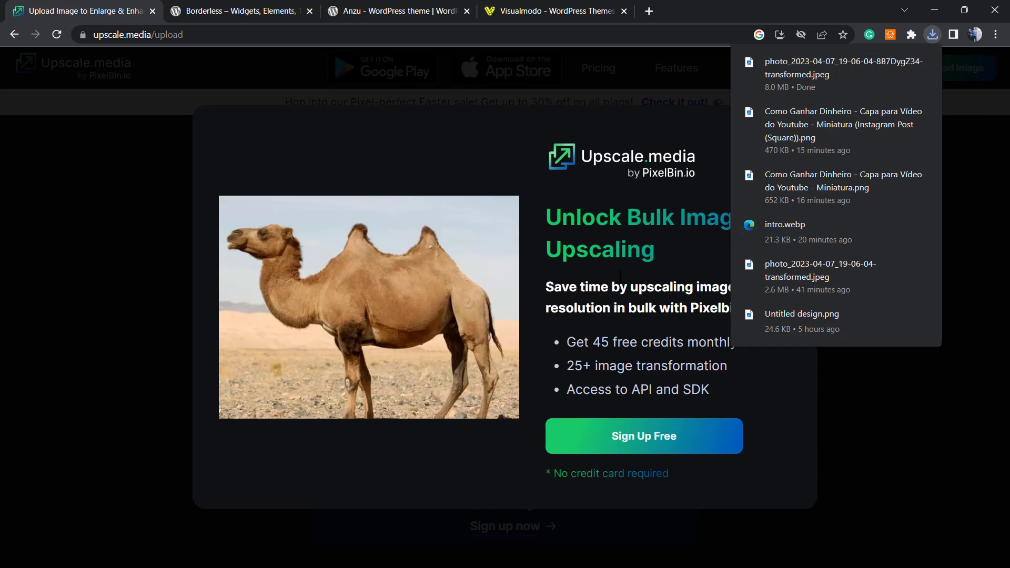
left_click(715, 254)
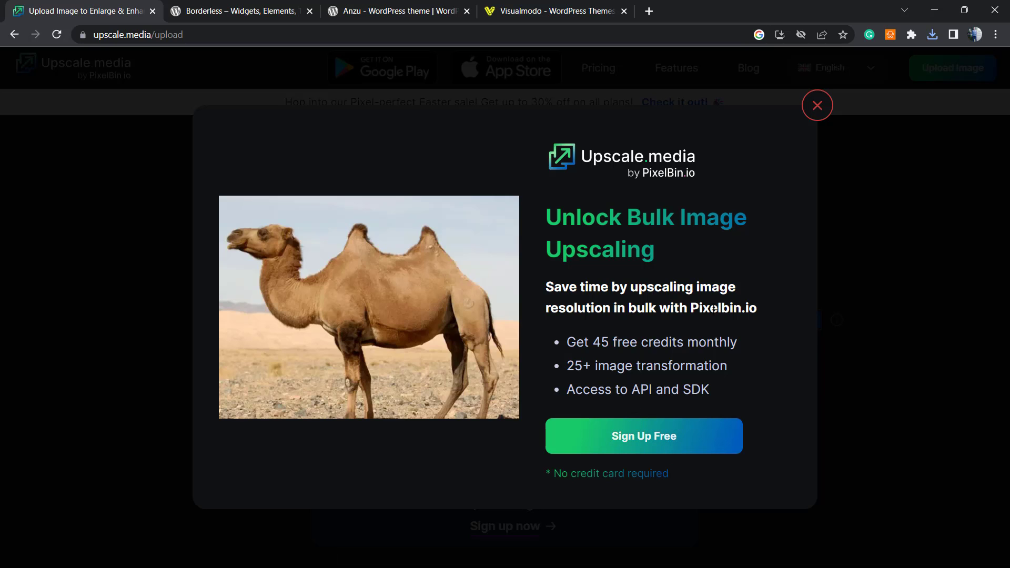
left_click(816, 111)
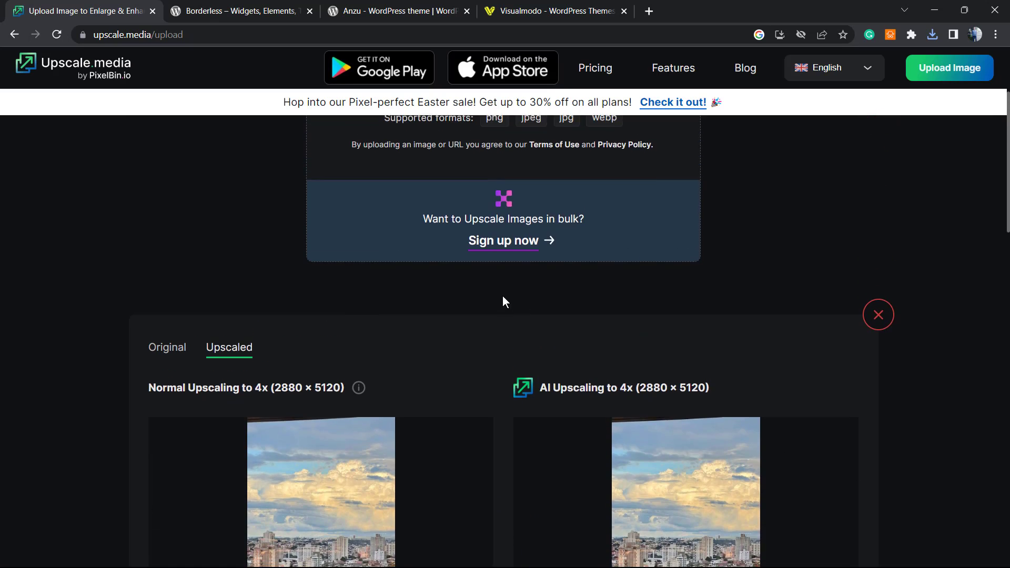
scroll(502, 302, "up", 3)
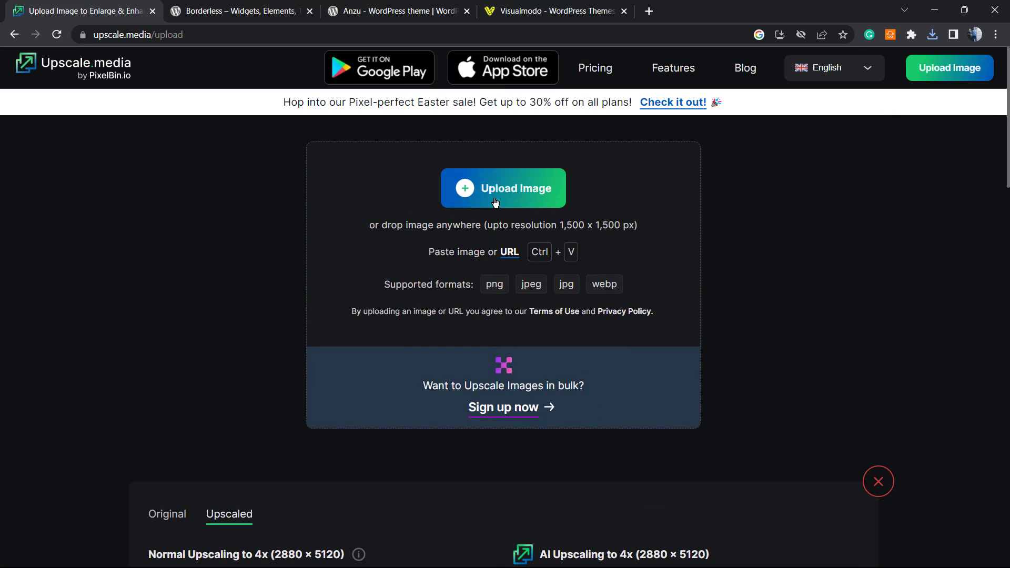
Upload the ferris wheel photo photo_2023-04-07_19-05-59.jpg and clear the old cityscape result
left_click(500, 208)
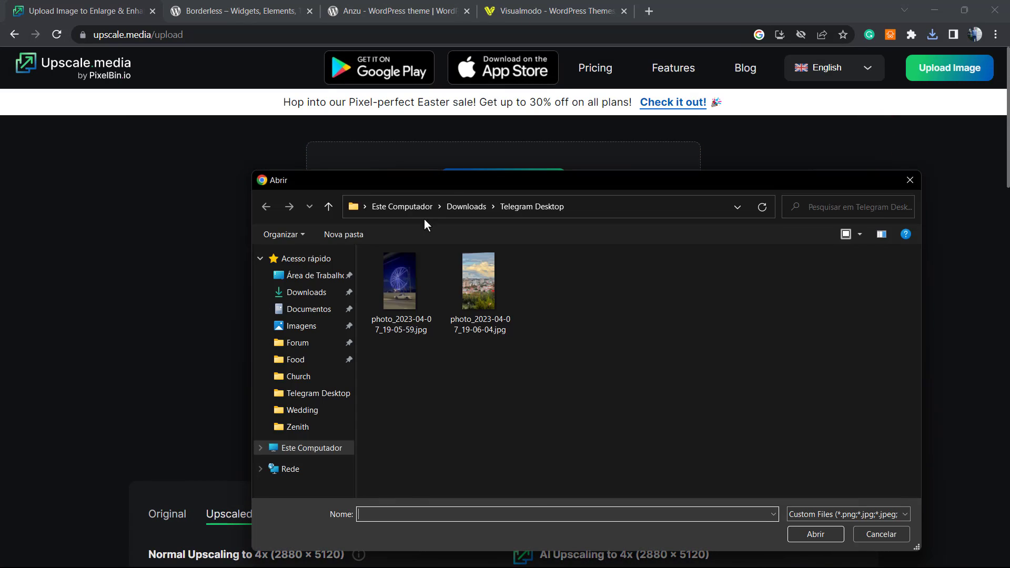
left_click(389, 282)
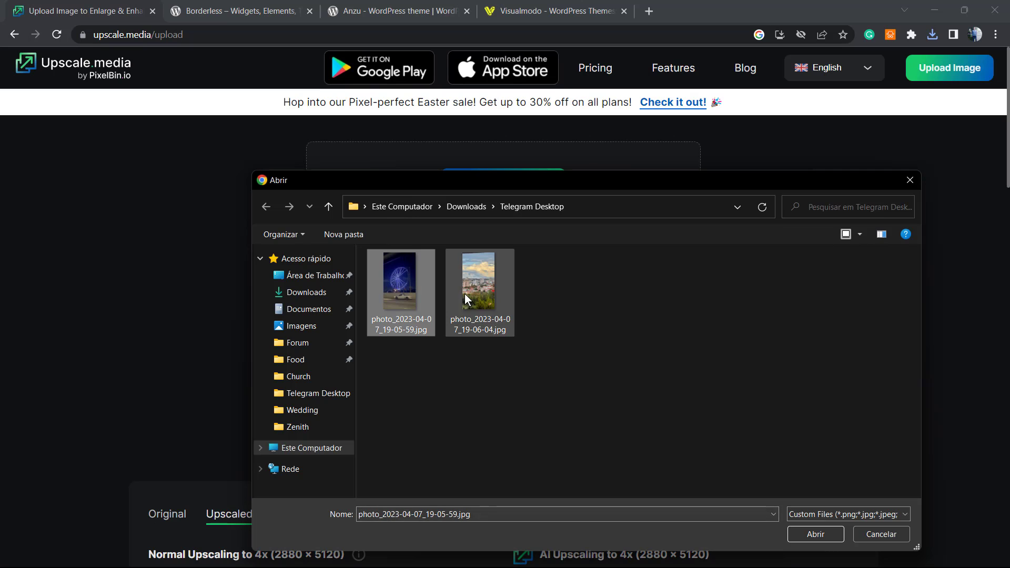
left_click(810, 533)
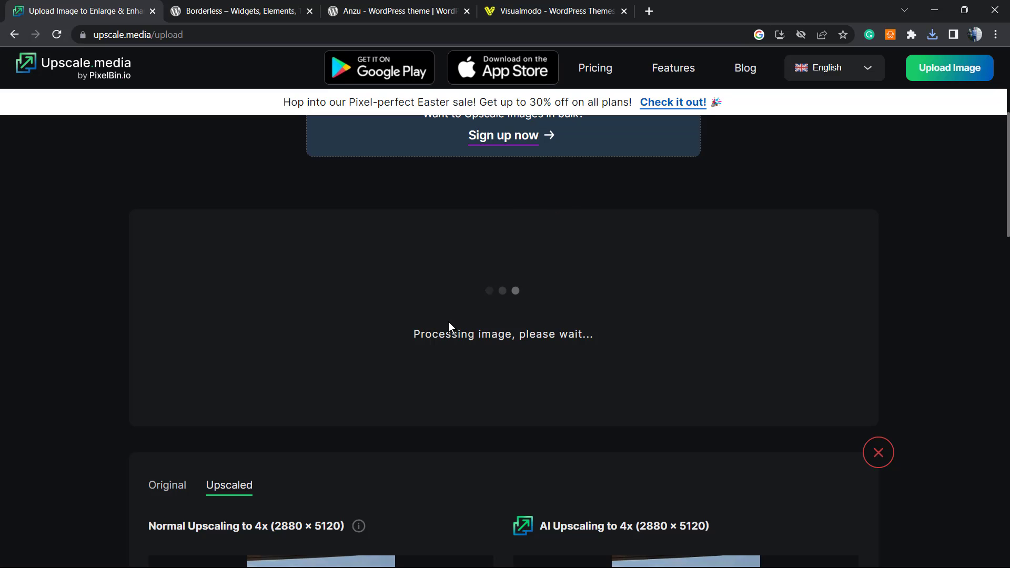
scroll(493, 315, "down", 4)
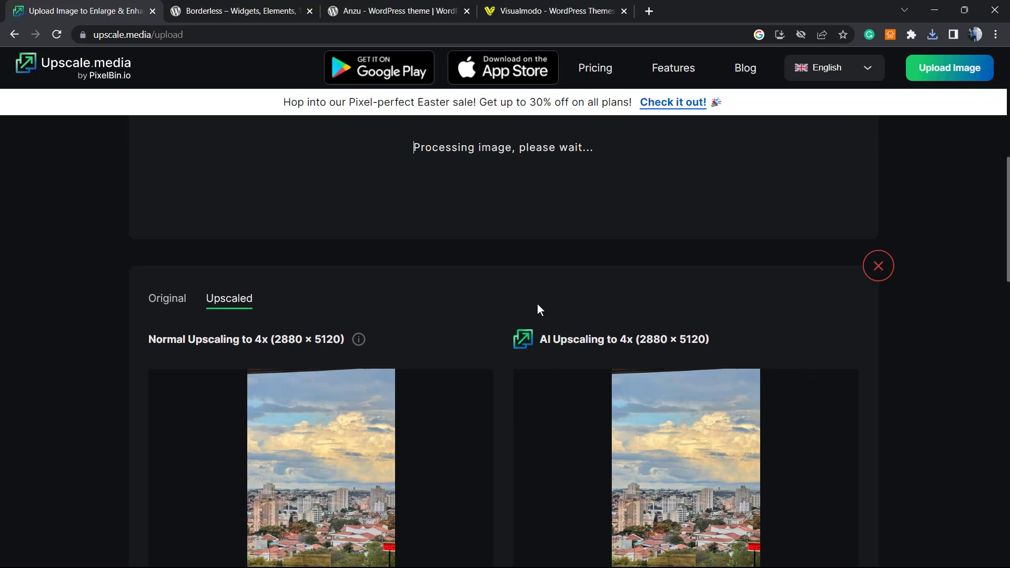
scroll(647, 352, "up", 4)
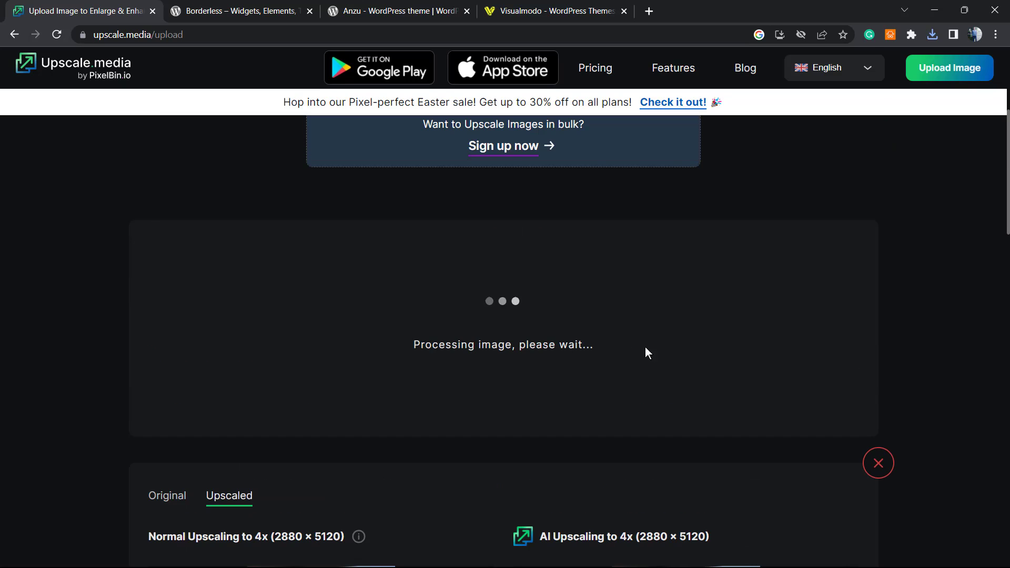
left_click(878, 463)
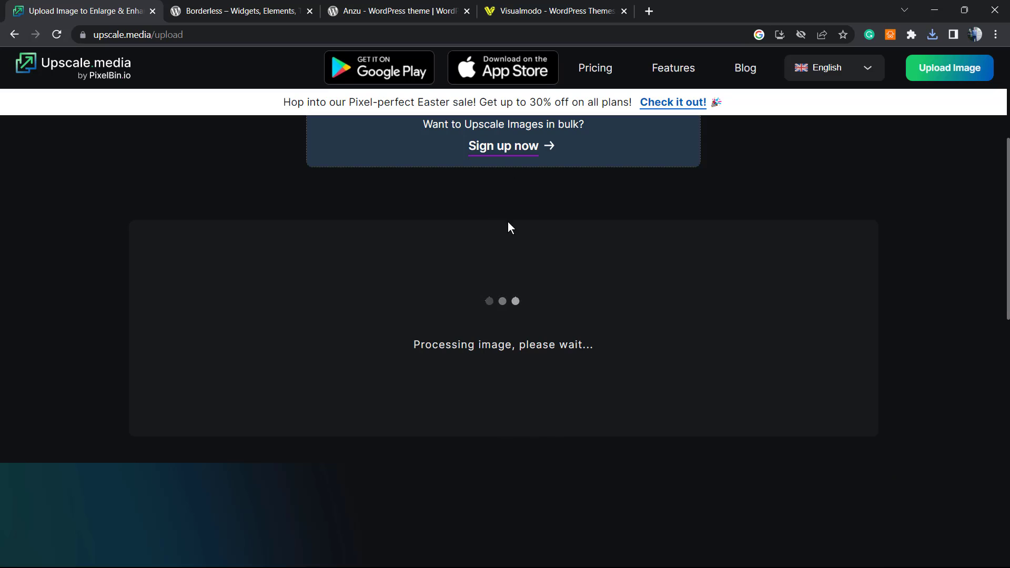
Set the ferris wheel photo to 4x and scroll to its finished 2880 × 5120 previews
scroll(499, 262, "down", 3)
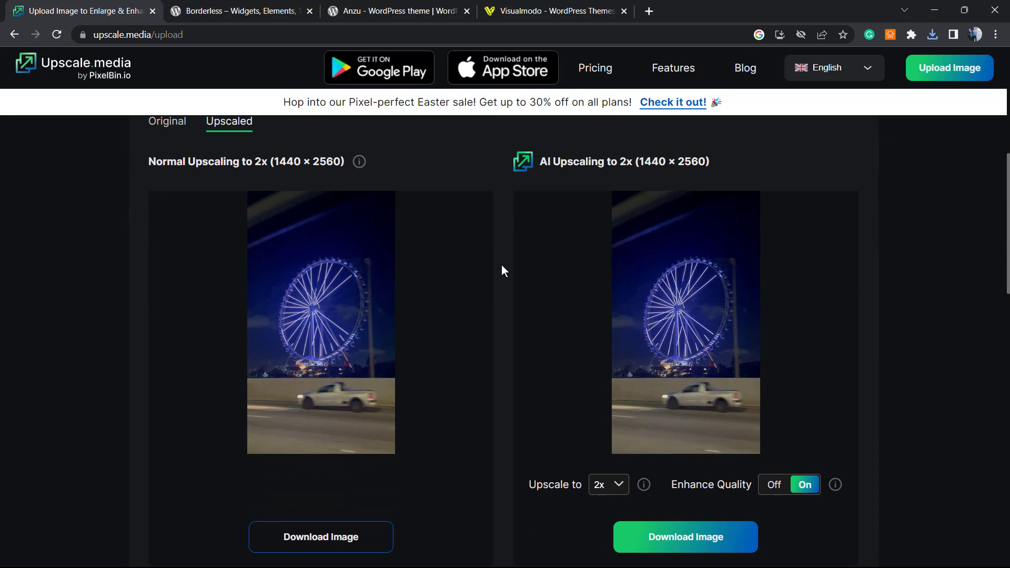
left_click(619, 485)
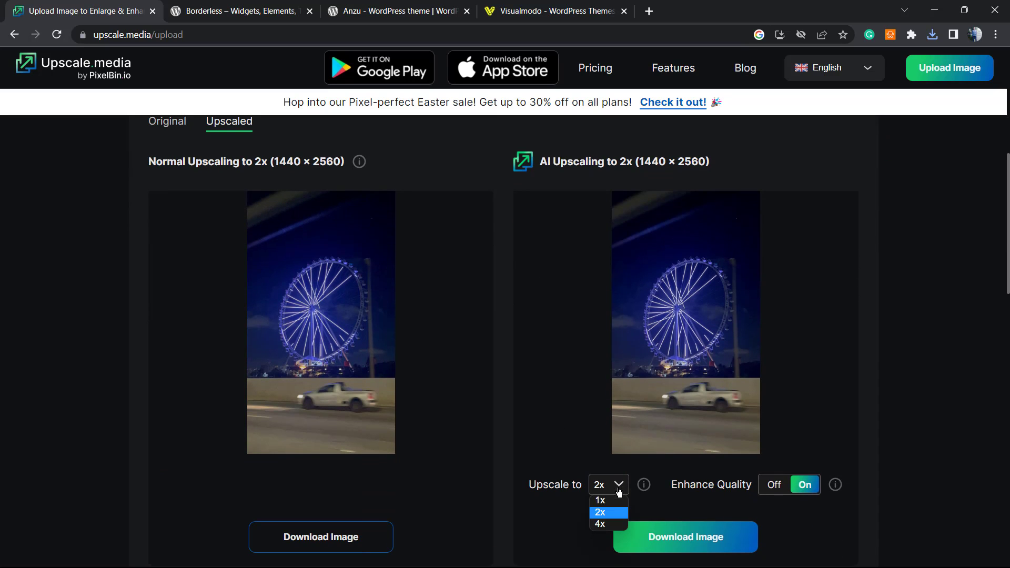
left_click(602, 524)
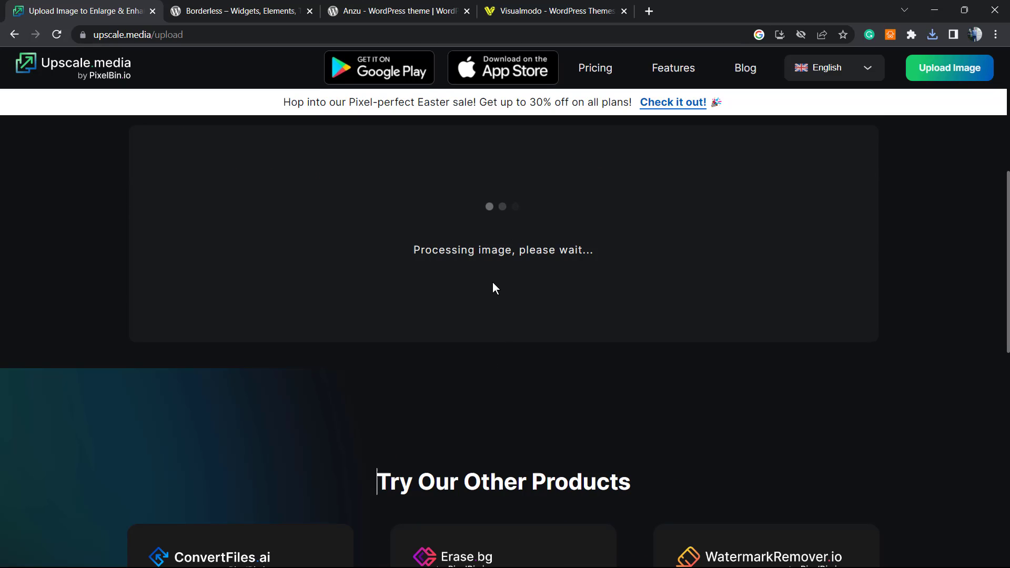
scroll(492, 282, "up", 4)
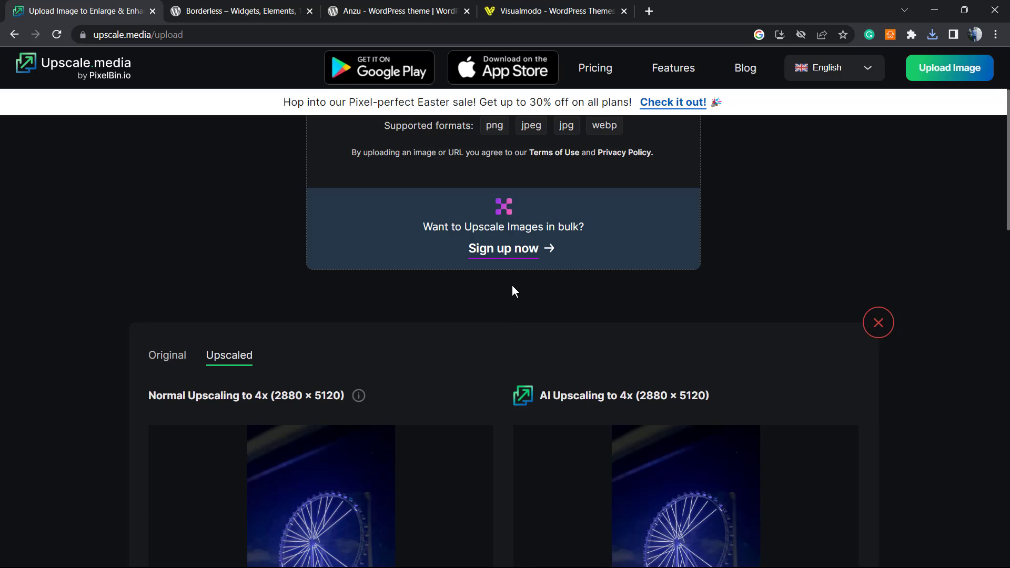
scroll(512, 285, "down", 1)
scroll(512, 285, "down", 2)
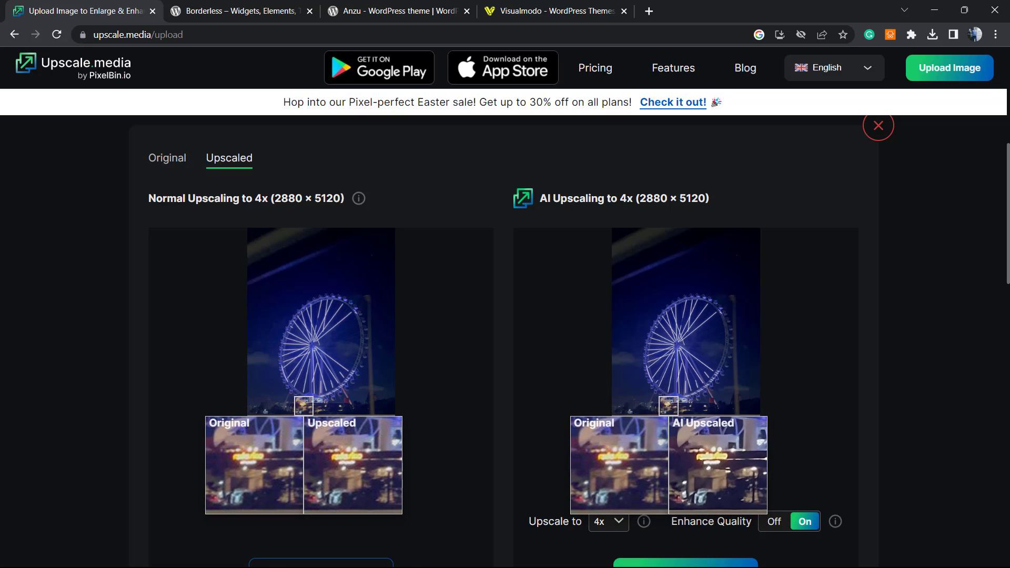
scroll(932, 390, "down", 3)
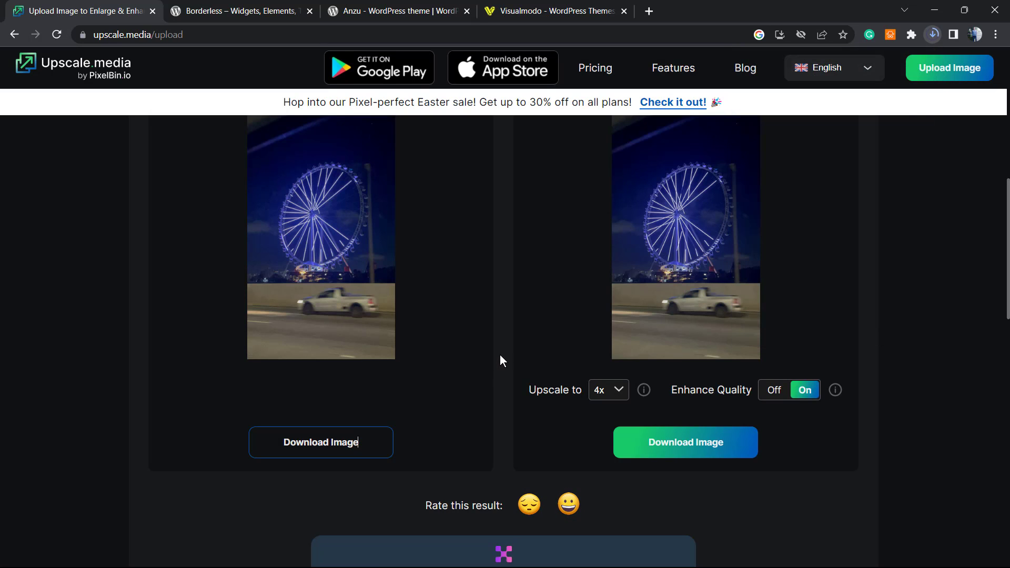
scroll(499, 336, "down", 10)
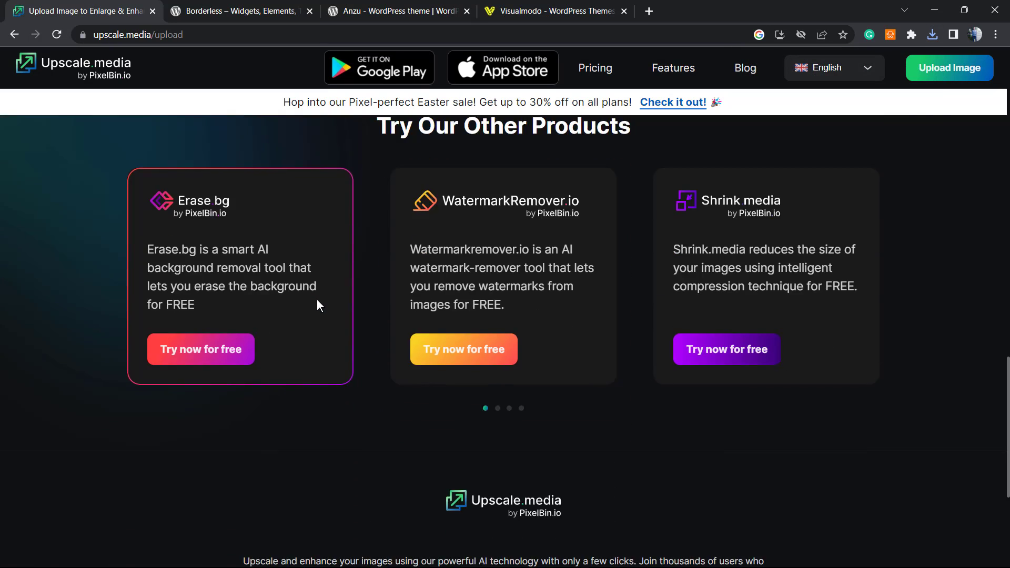
scroll(317, 298, "down", 5)
scroll(344, 317, "up", 15)
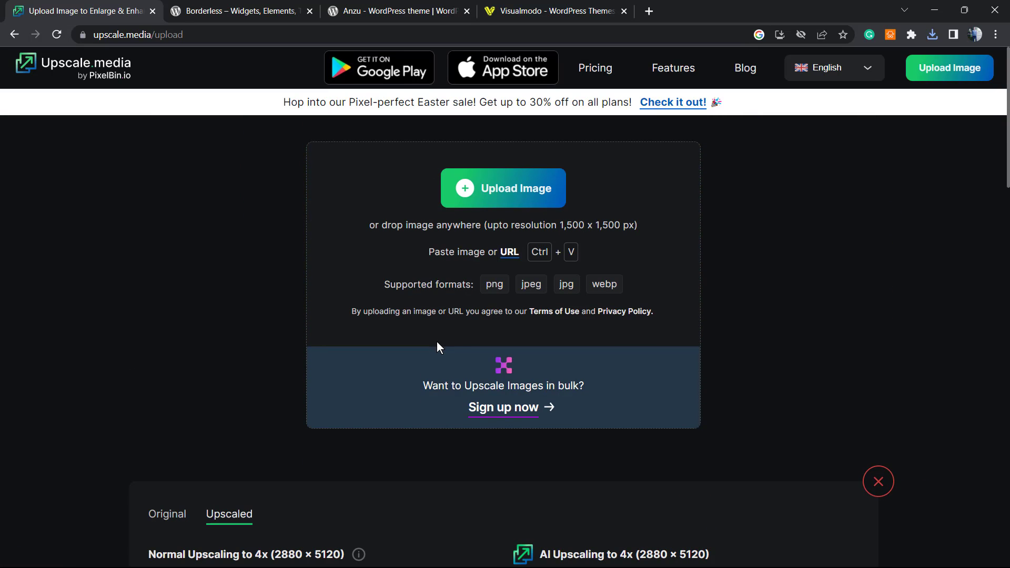
left_click(115, 75)
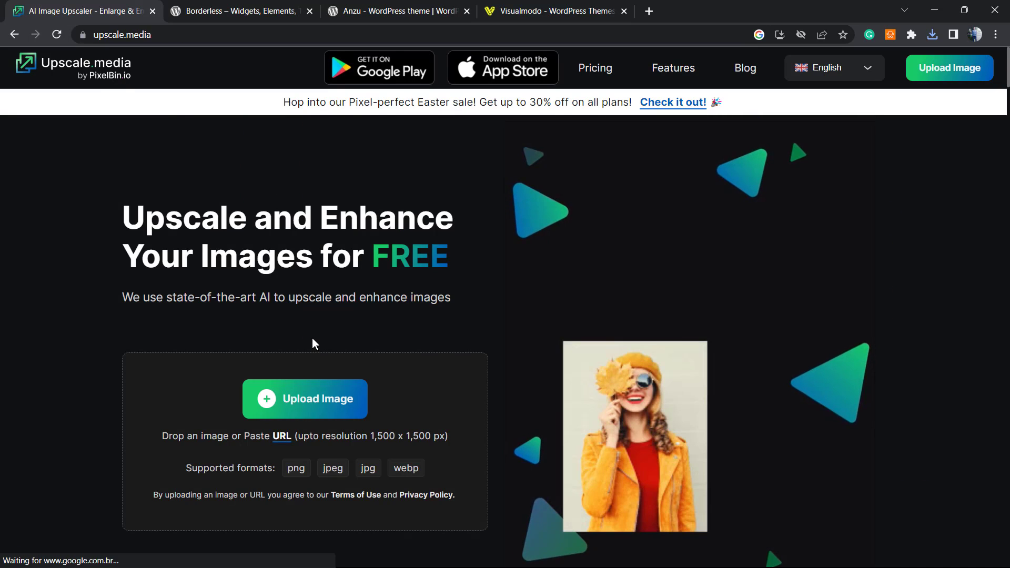
scroll(369, 315, "down", 2)
scroll(421, 307, "down", 15)
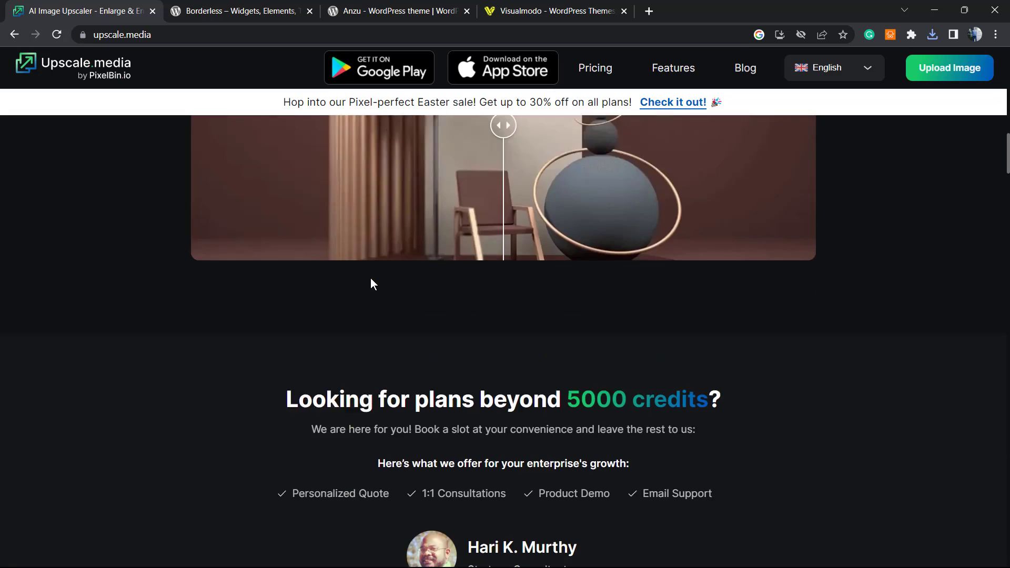
scroll(368, 281, "down", 10)
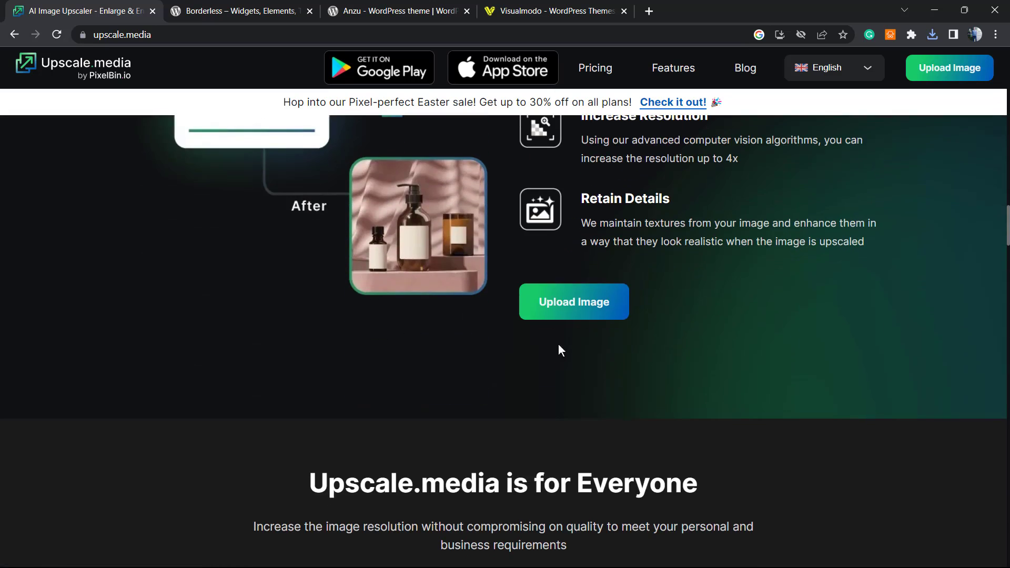
scroll(560, 307, "down", 15)
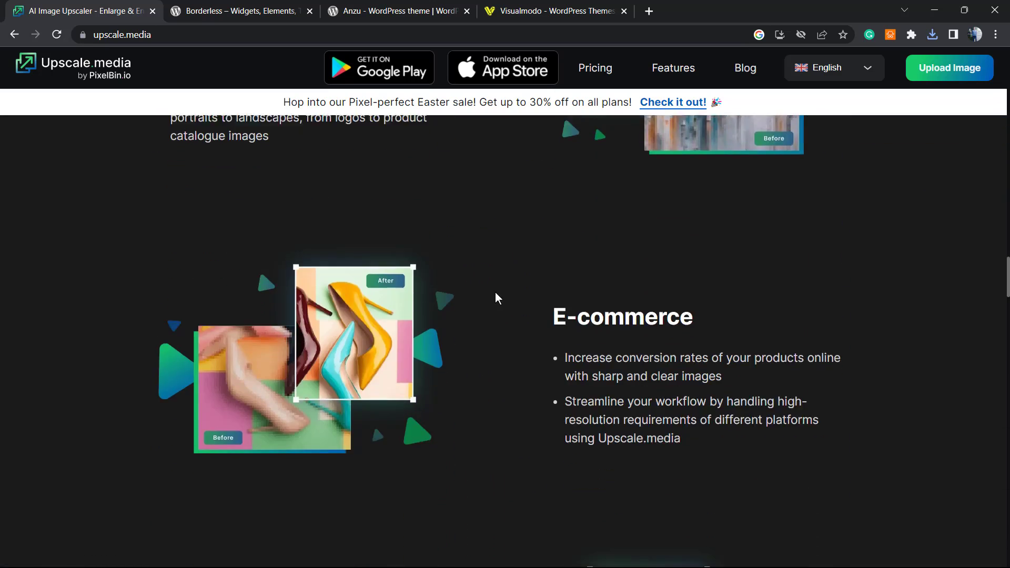
scroll(489, 288, "down", 15)
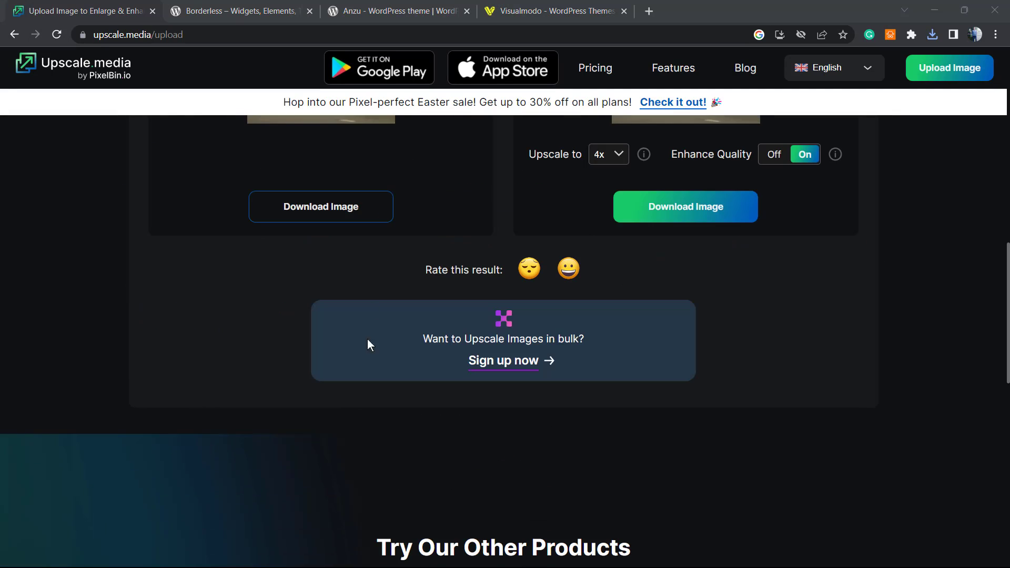
left_click_drag(428, 339, 476, 361)
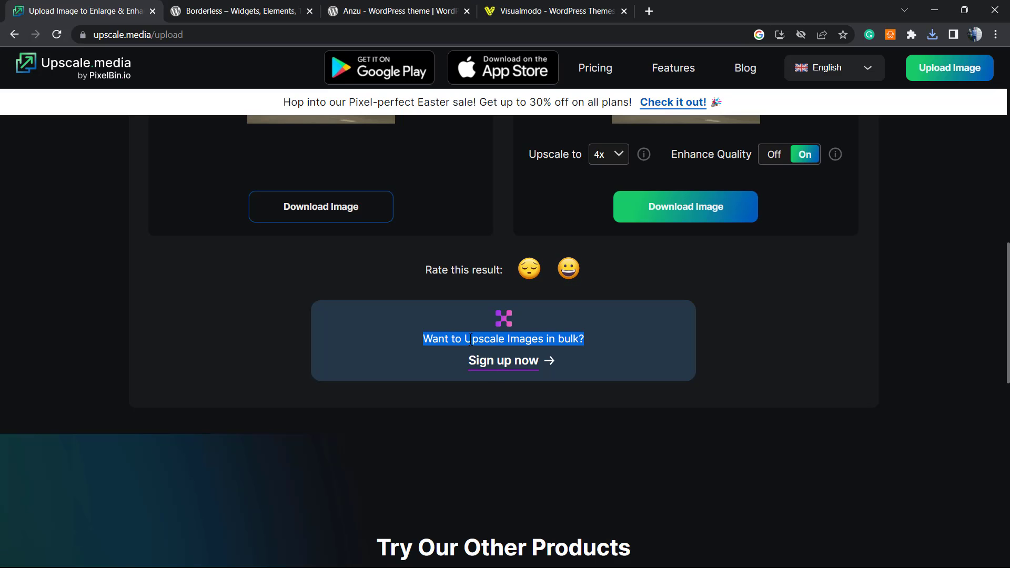
Open the bulk-upscaling pricing plans via Sign up now and scroll through them
left_click(476, 362)
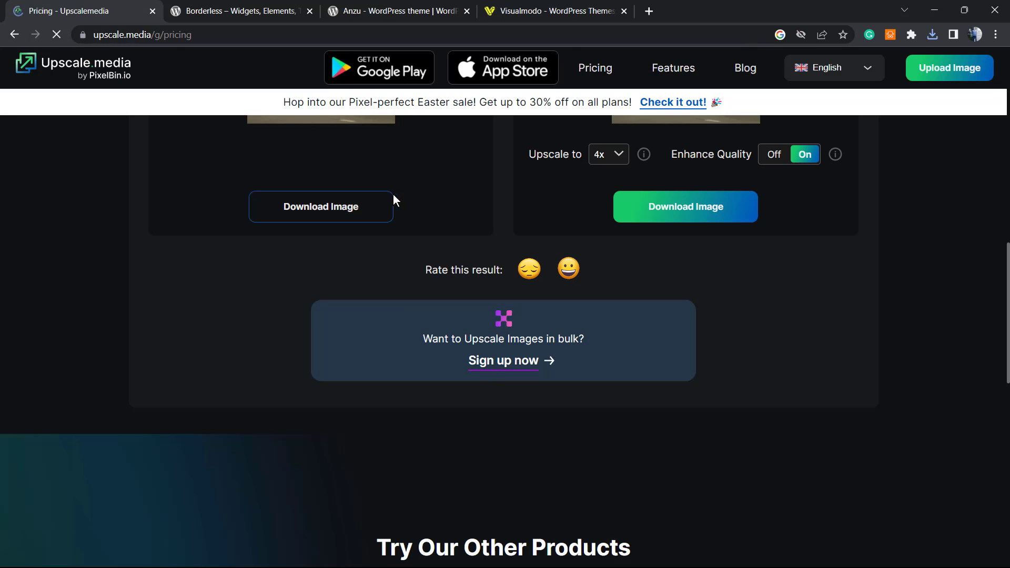
scroll(294, 248, "down", 1)
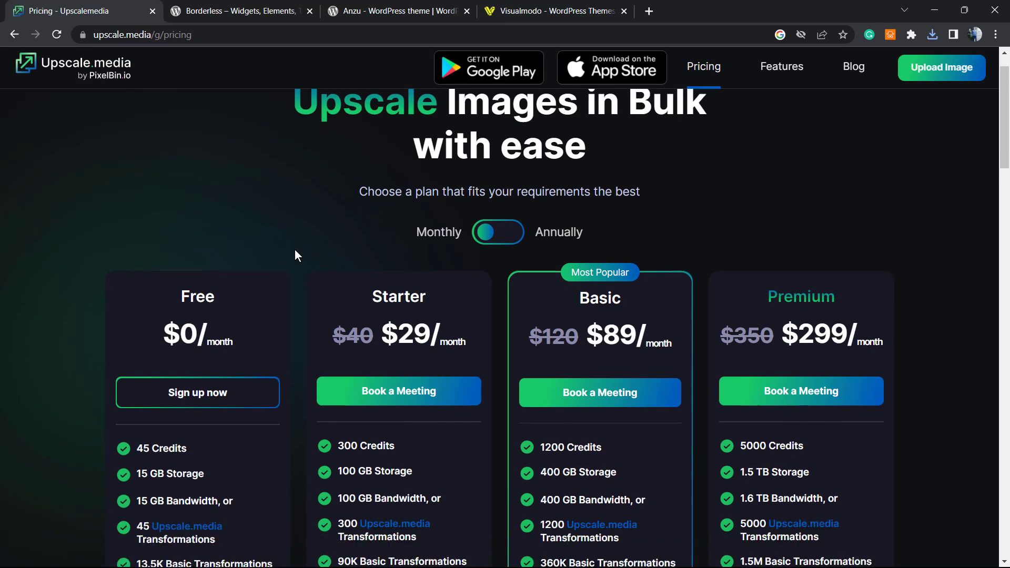
scroll(263, 247, "down", 1)
scroll(242, 248, "down", 1)
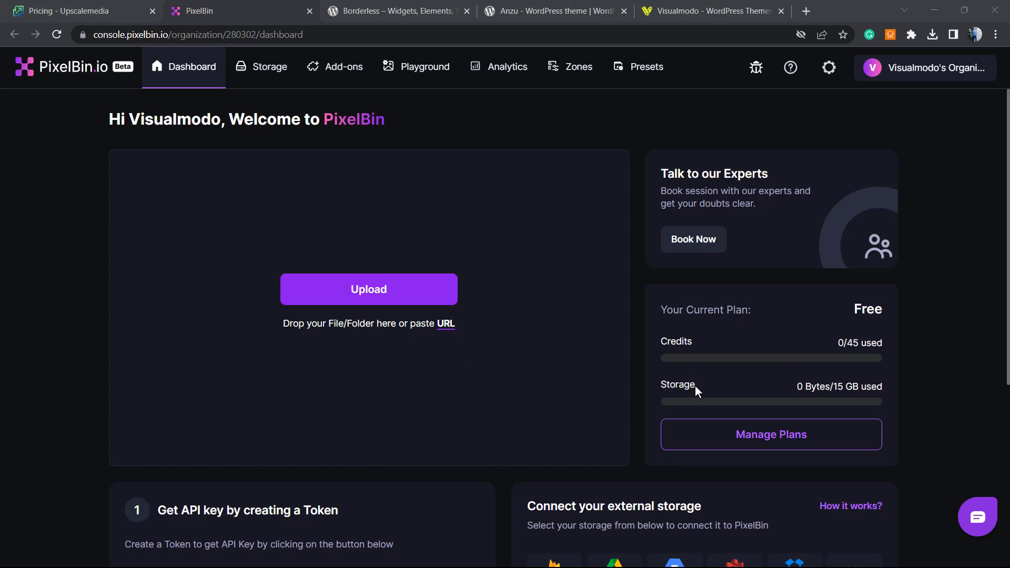
Scroll through the PixelBin dashboard to review the Free plan's 0/45 credits and 15 GB storage
scroll(681, 359, "down", 3)
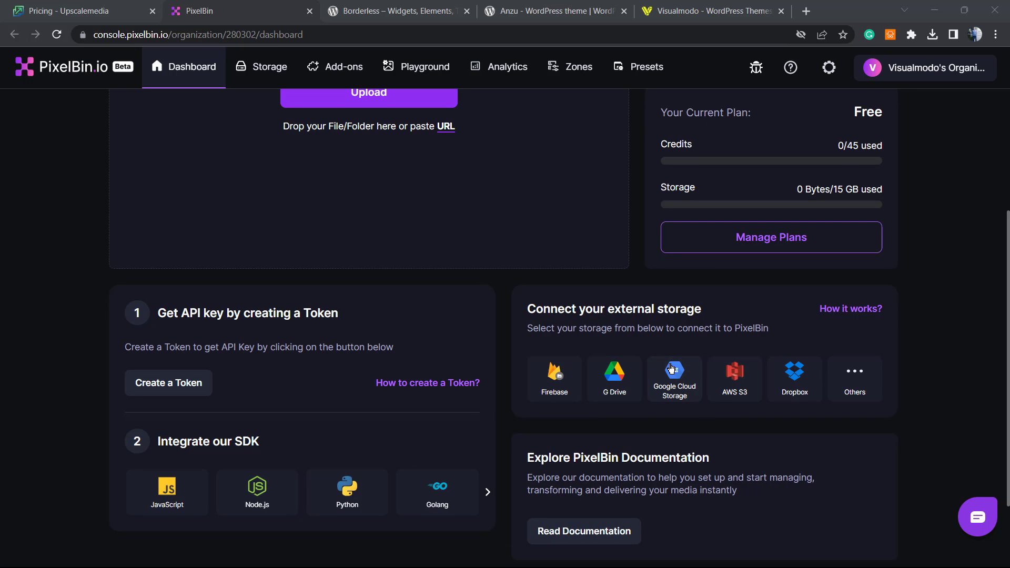
scroll(856, 375, "down", 2)
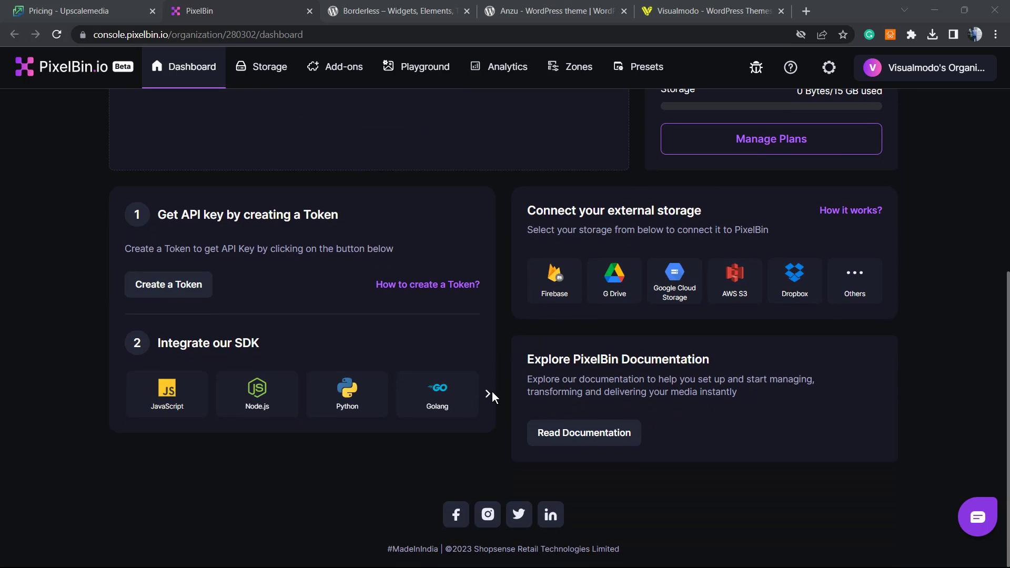
scroll(491, 390, "up", 4)
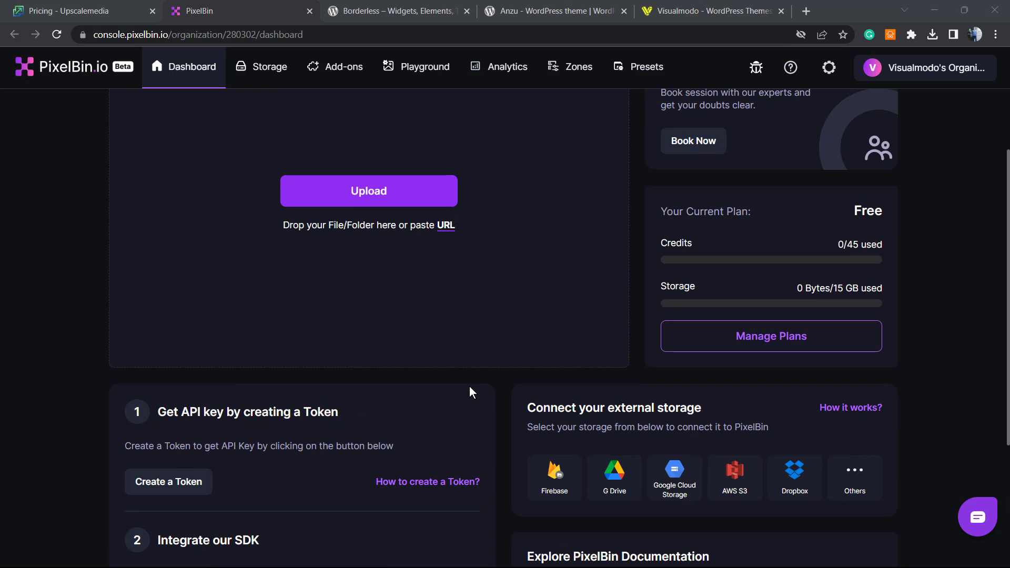
scroll(468, 385, "up", 2)
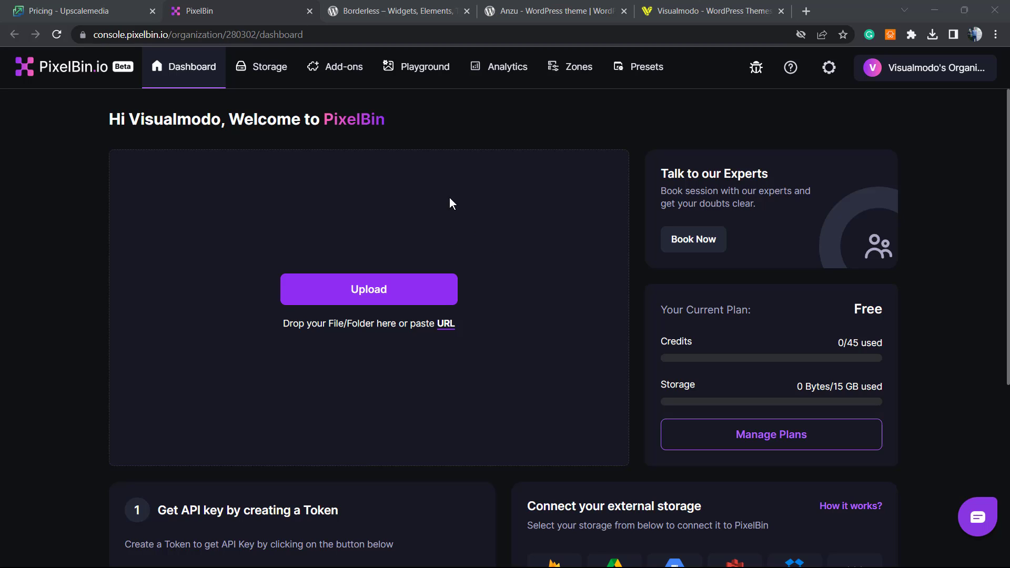
Switch to the Borderless plugin page and briefly highlight the plugin name 'Borderless'
left_click(389, 11)
mouse_move(379, 92)
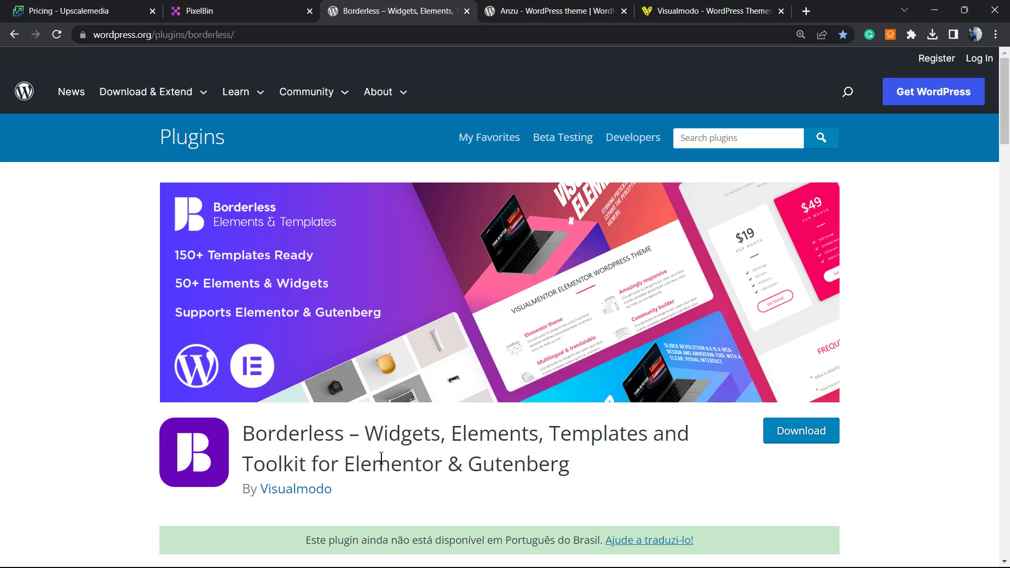
double_click(289, 446)
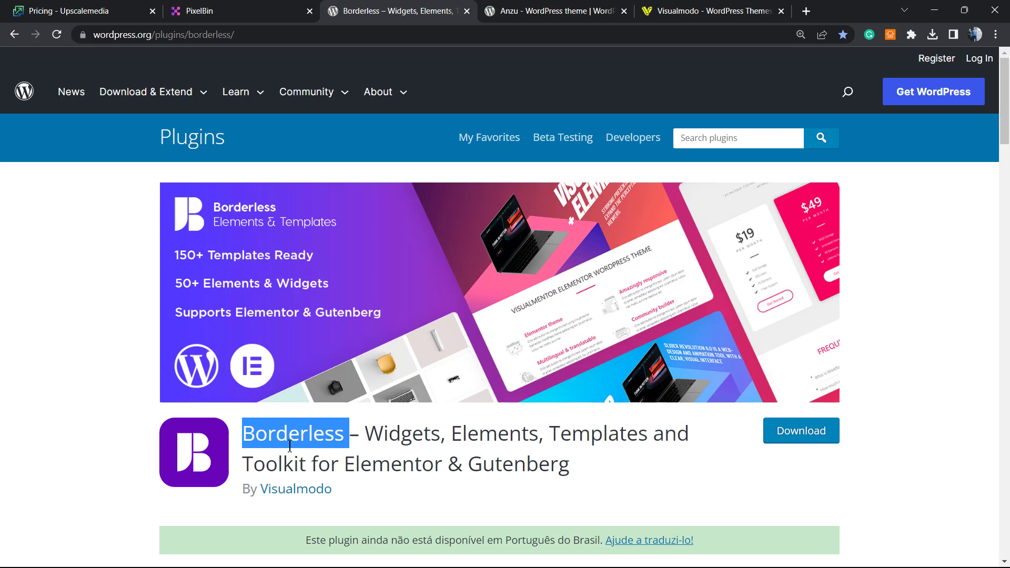
left_click(416, 447)
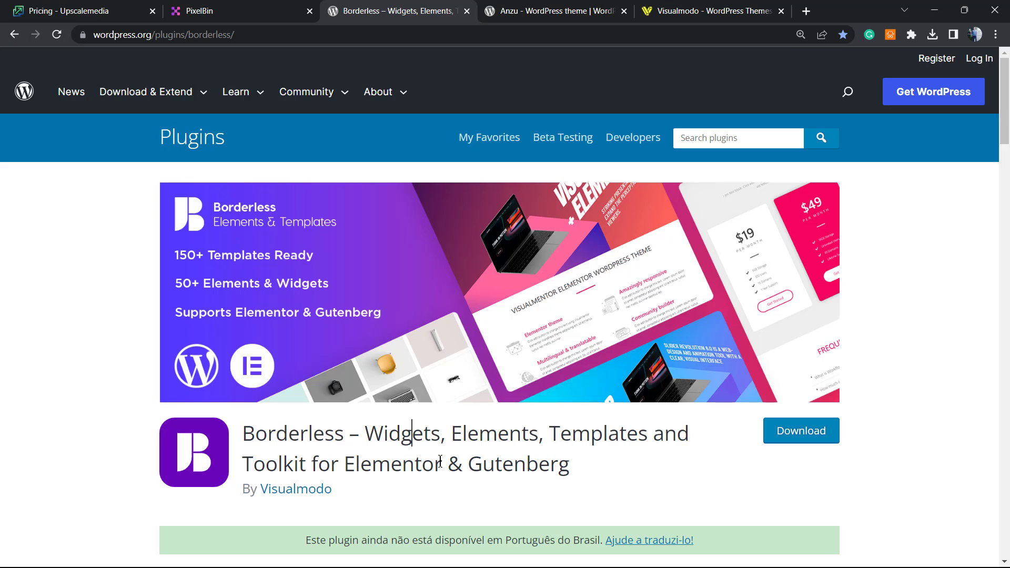
Switch to the Anzu theme page (version 1.1.4) and briefly highlight the theme name 'Anzu'
left_click(504, 9)
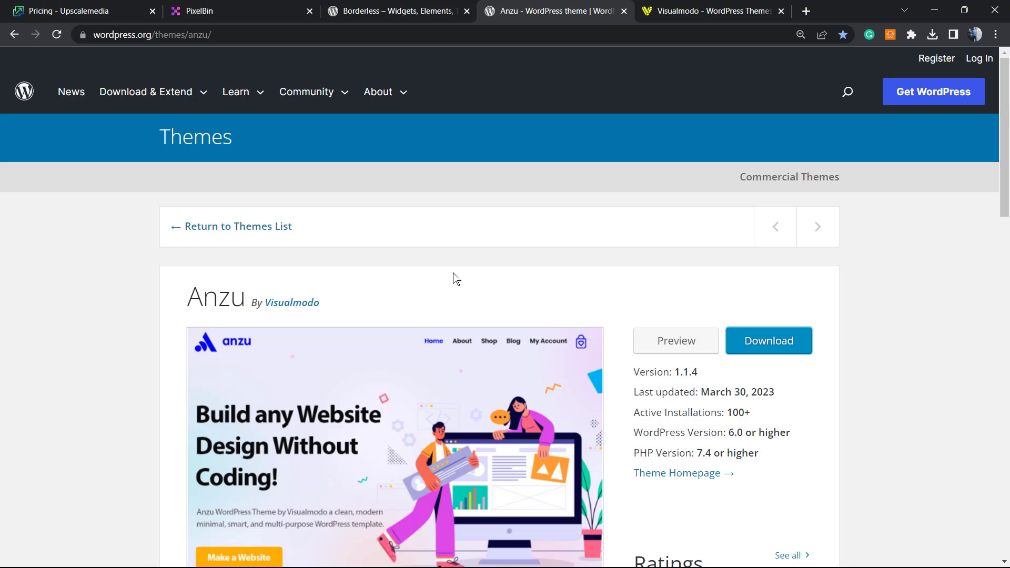
double_click(197, 290)
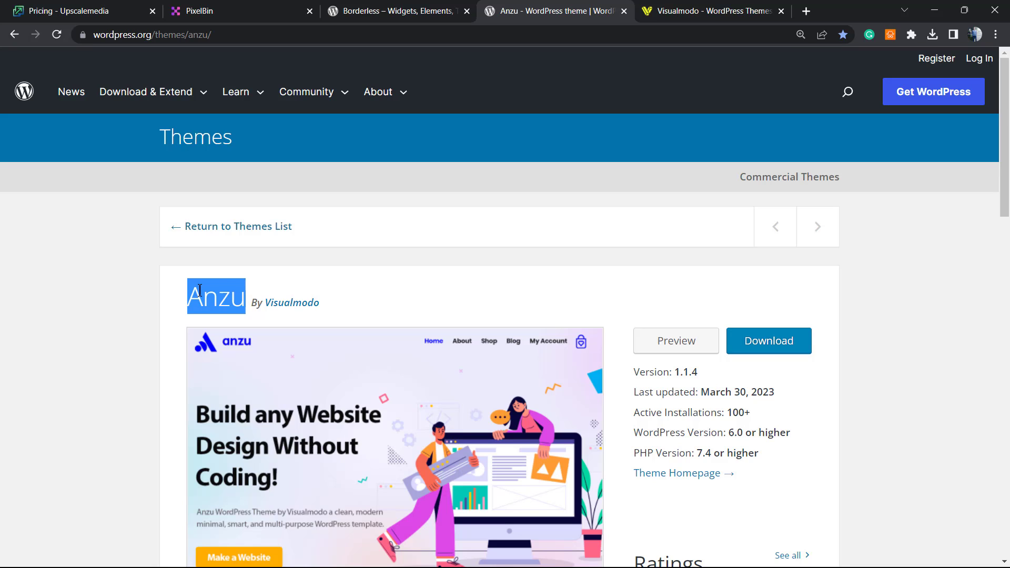
left_click(395, 296)
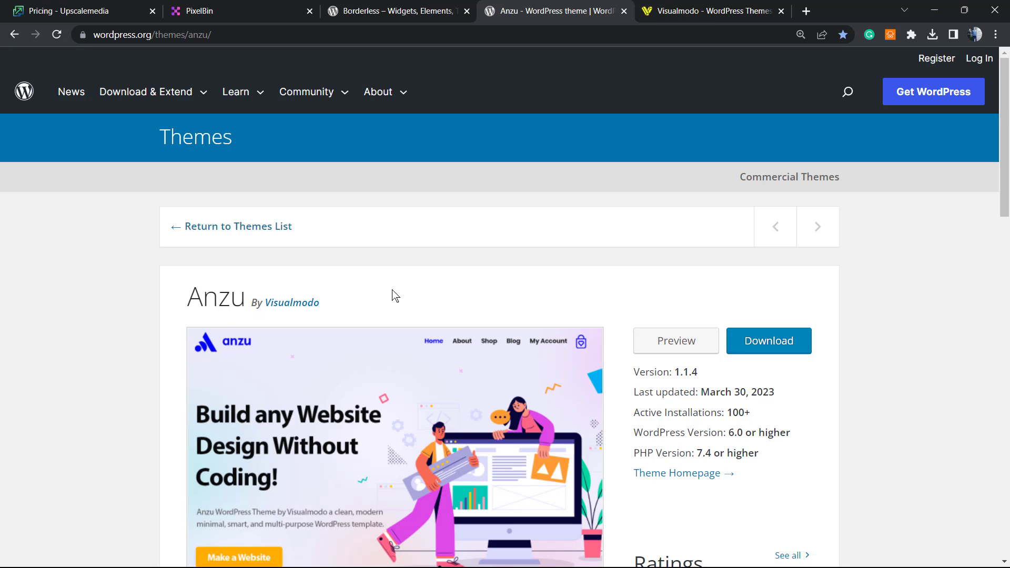
Open Visualmodo's Templates Library and browse starter templates like Floristry, Chocolate and Tea House
left_click(654, 10)
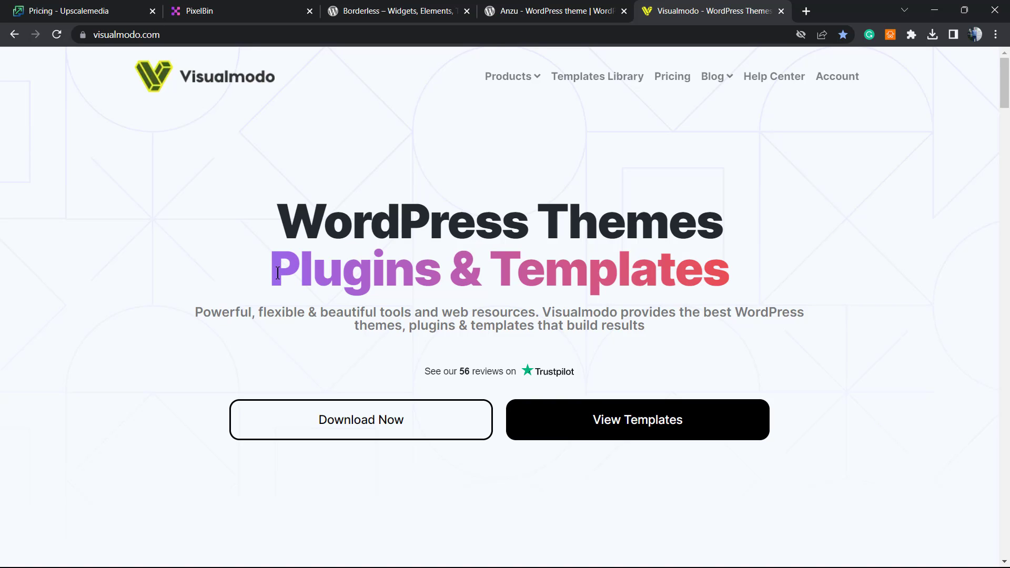
left_click(606, 77)
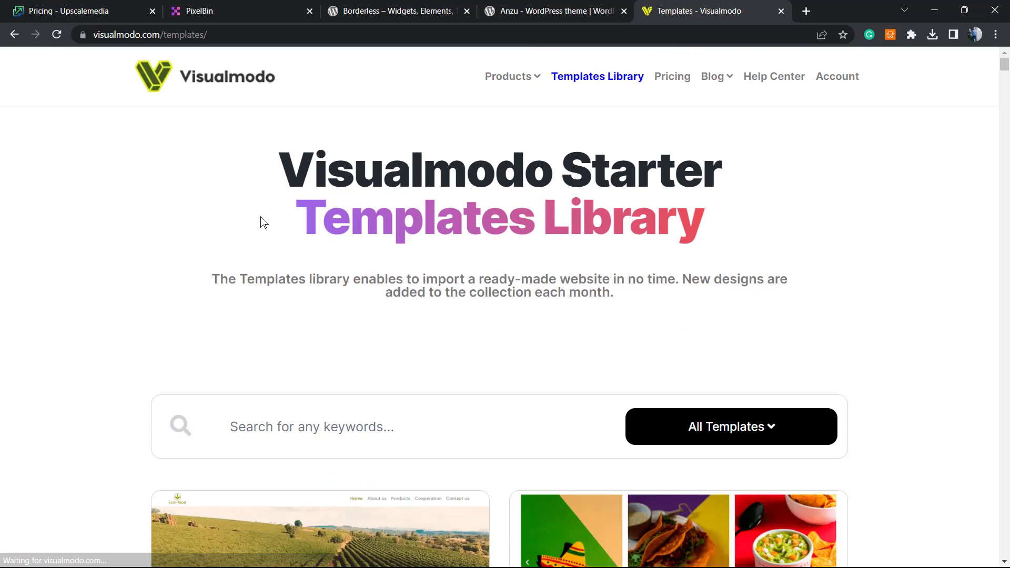
scroll(511, 237, "down", 2)
scroll(511, 237, "down", 12)
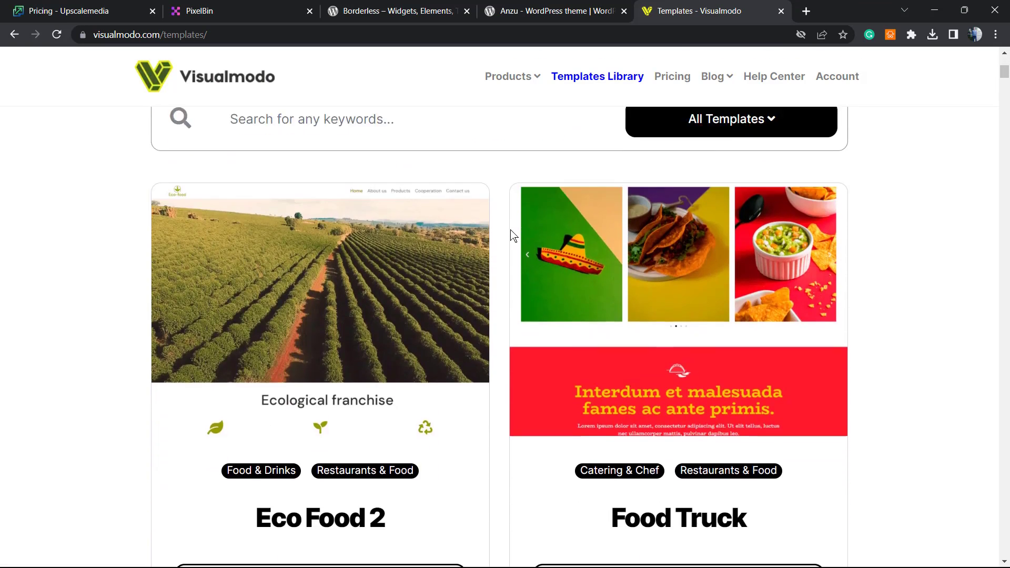
scroll(511, 236, "down", 10)
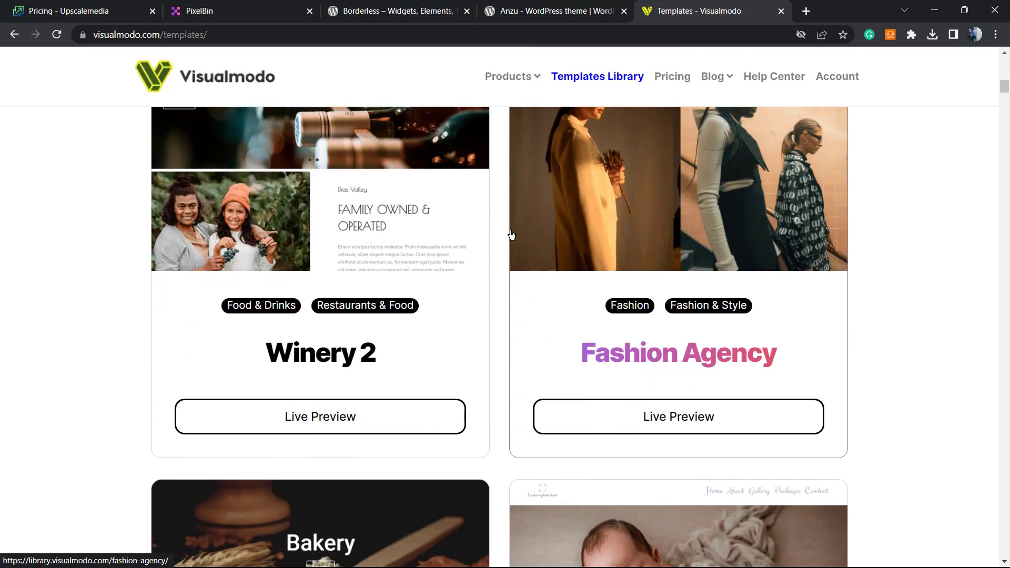
scroll(511, 235, "down", 13)
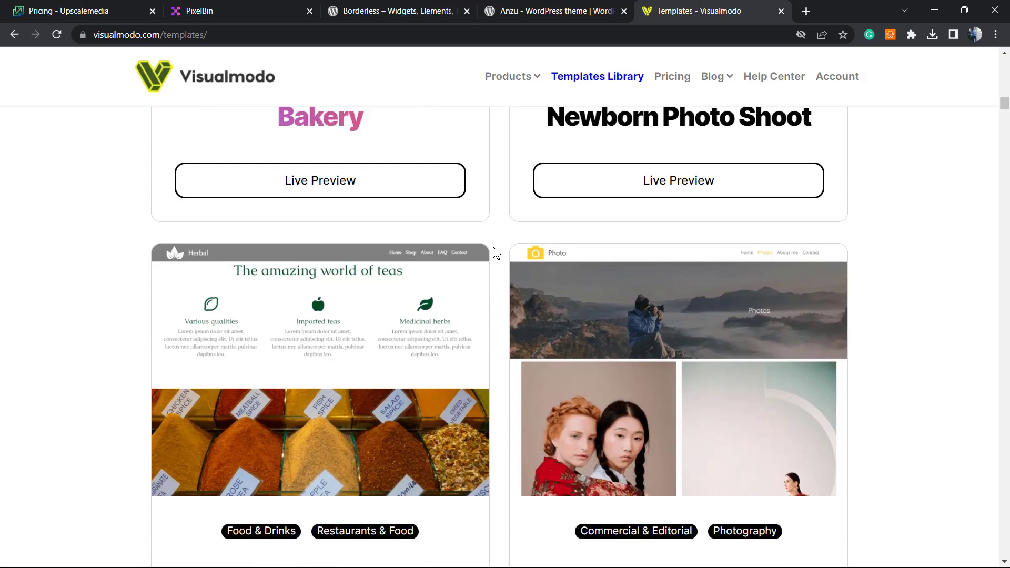
scroll(498, 252, "down", 12)
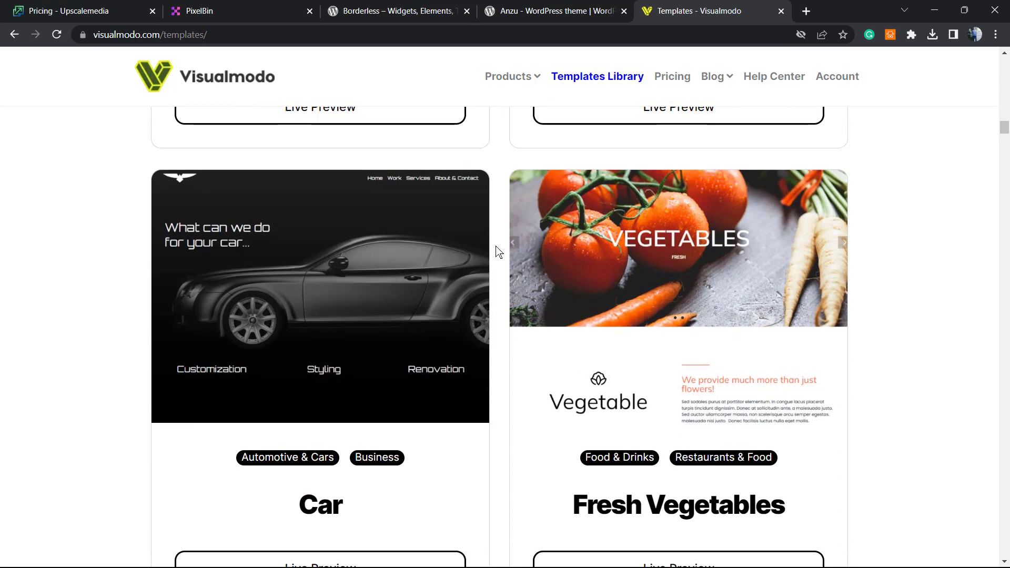
scroll(498, 252, "down", 20)
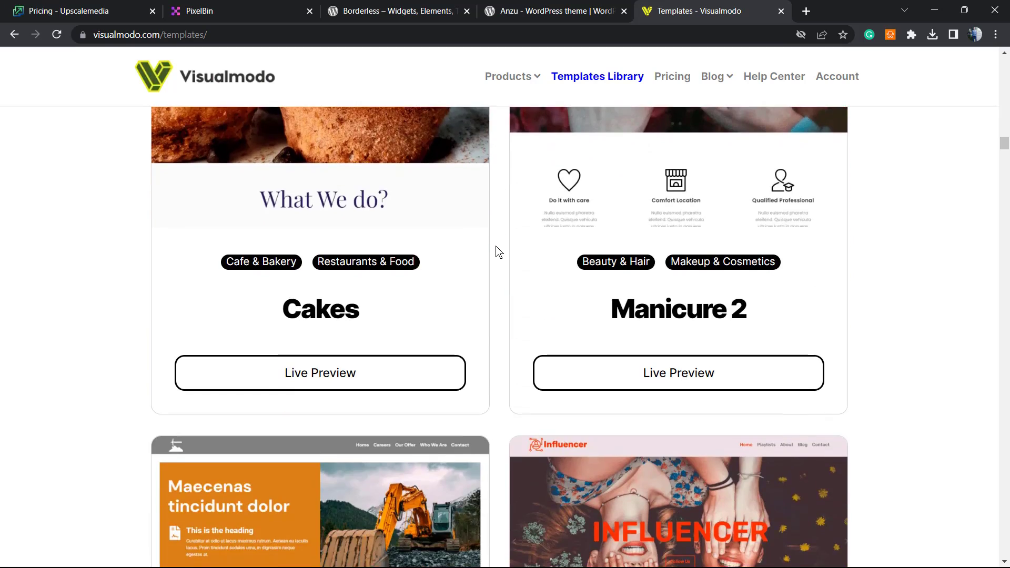
scroll(499, 252, "down", 20)
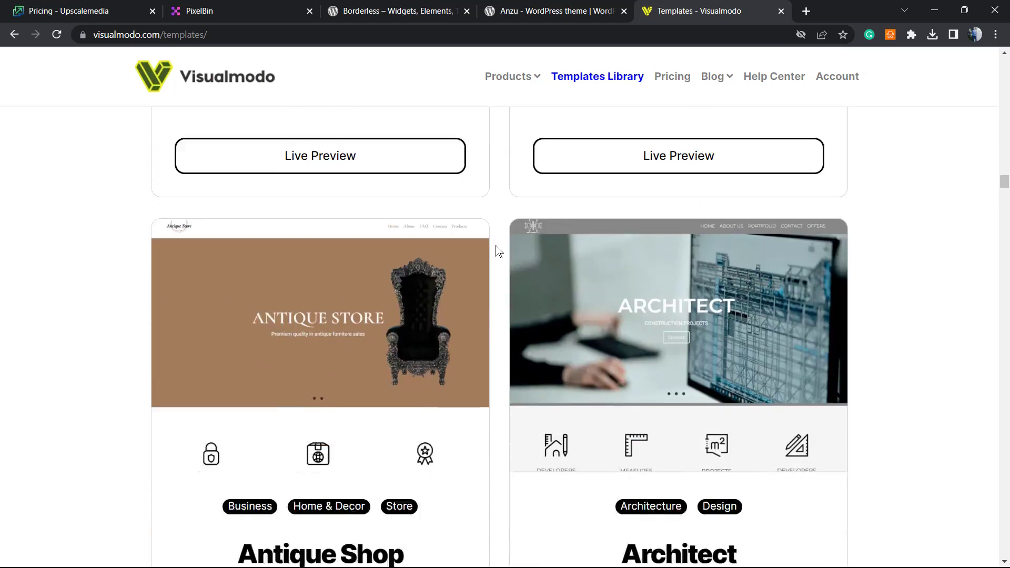
scroll(498, 251, "down", 20)
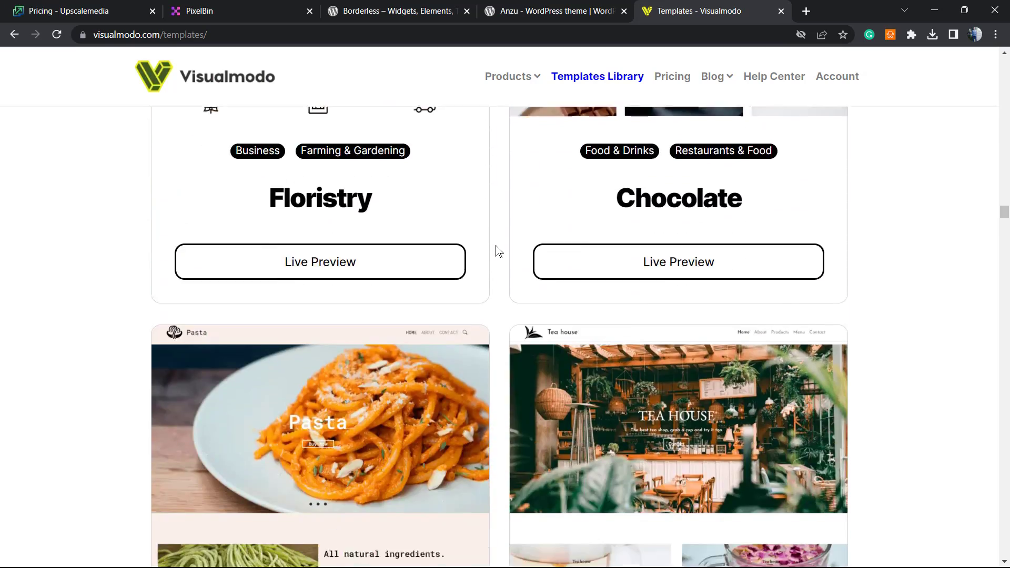